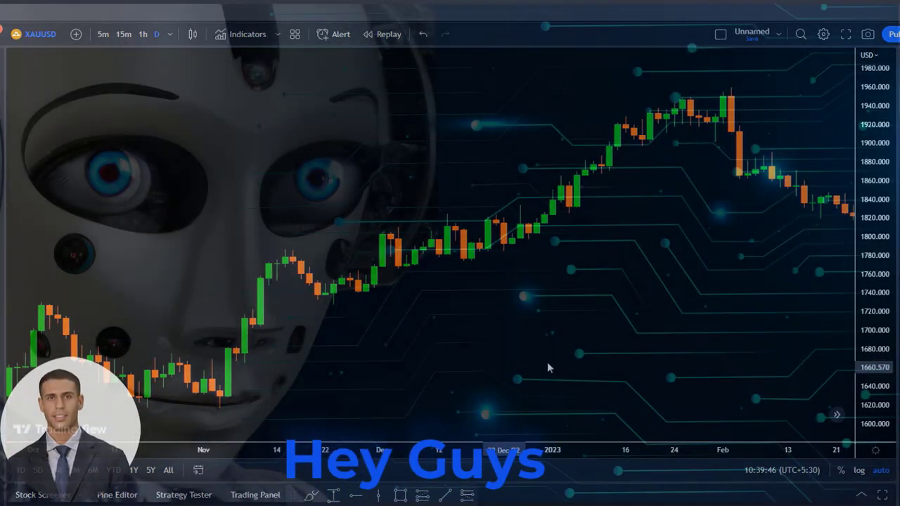
Step: Pan to recent candles and add the Scalpin 30Pips indicator found by searching 'scalpin 30'
{"action": "left_click_drag", "start_coordinate": [617, 368], "coordinate": [527, 385]}
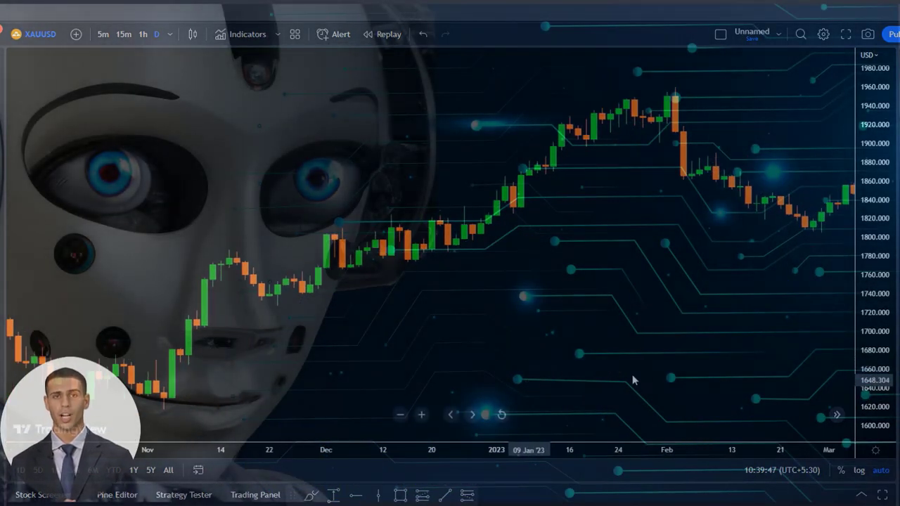
{"action": "left_click_drag", "start_coordinate": [653, 377], "coordinate": [444, 376]}
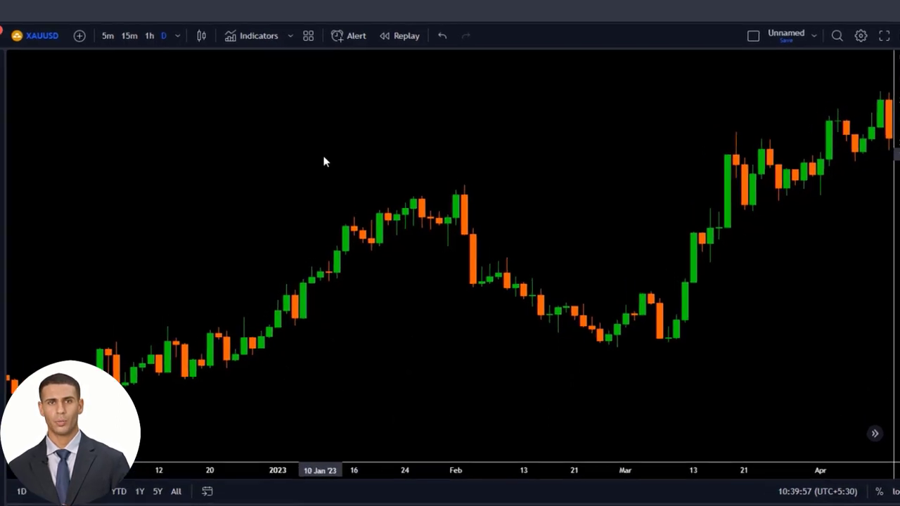
{"action": "left_click", "coordinate": [253, 38]}
{"action": "type", "text": "sc"}
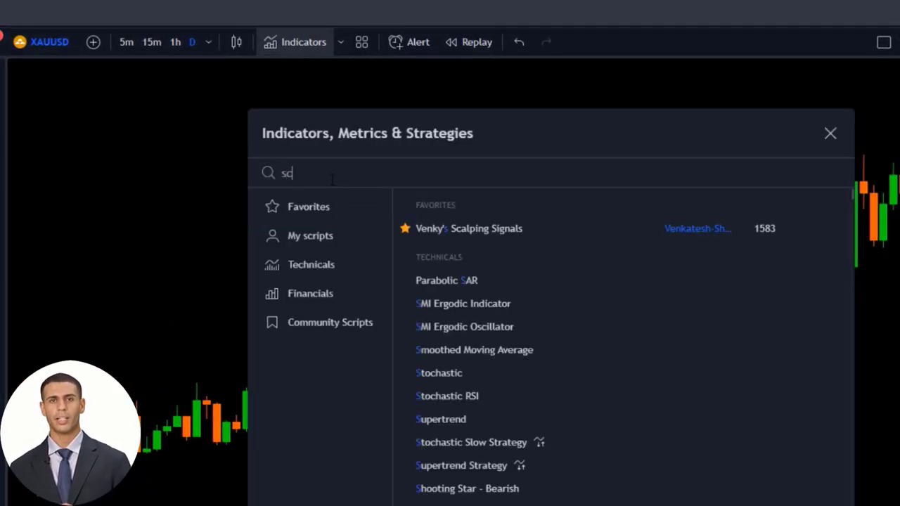
{"action": "type", "text": "alpin 30"}
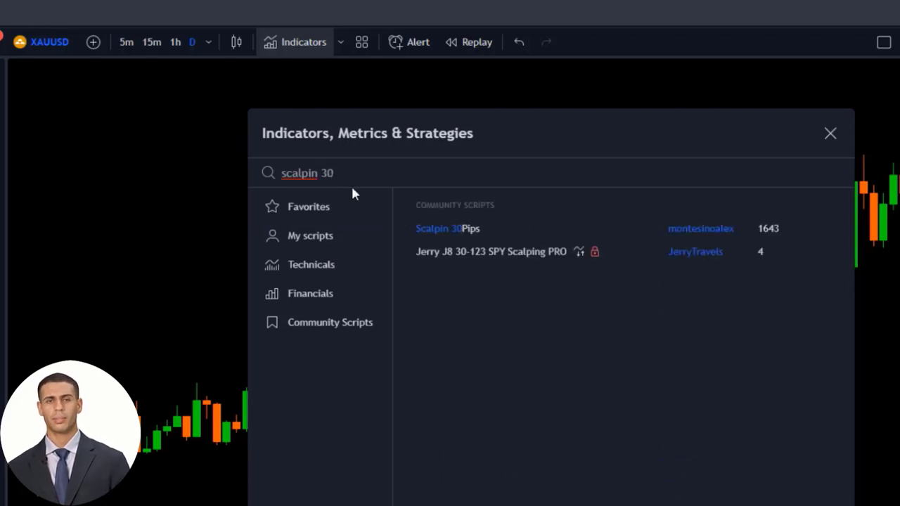
{"action": "left_click", "coordinate": [442, 230]}
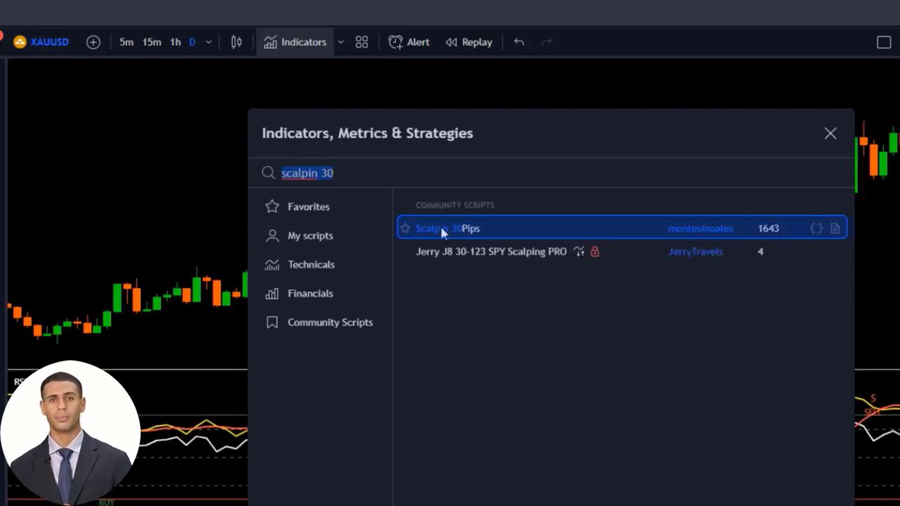
Step: In the RSI Scalpin inputs, set Stoch D to 7 and Stoch Smooth to 8
{"action": "left_click", "coordinate": [830, 134]}
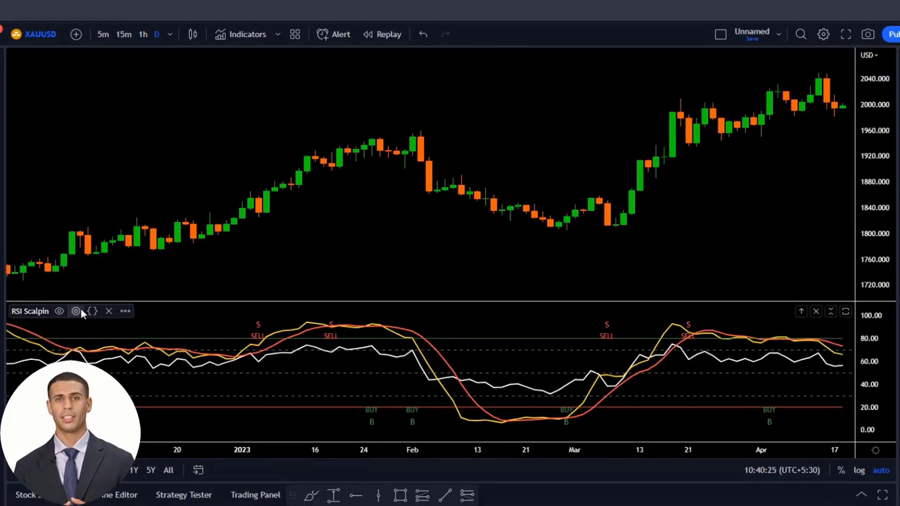
{"action": "left_click", "coordinate": [76, 311]}
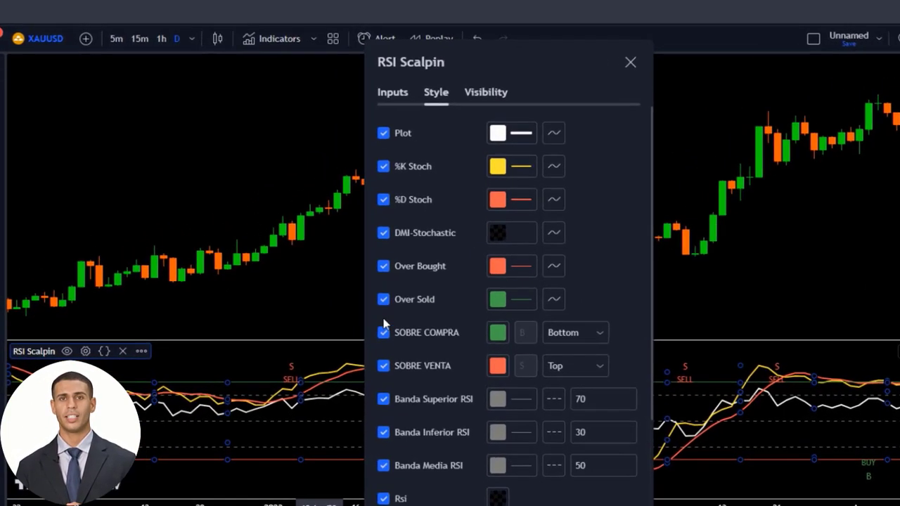
{"action": "left_click", "coordinate": [348, 82]}
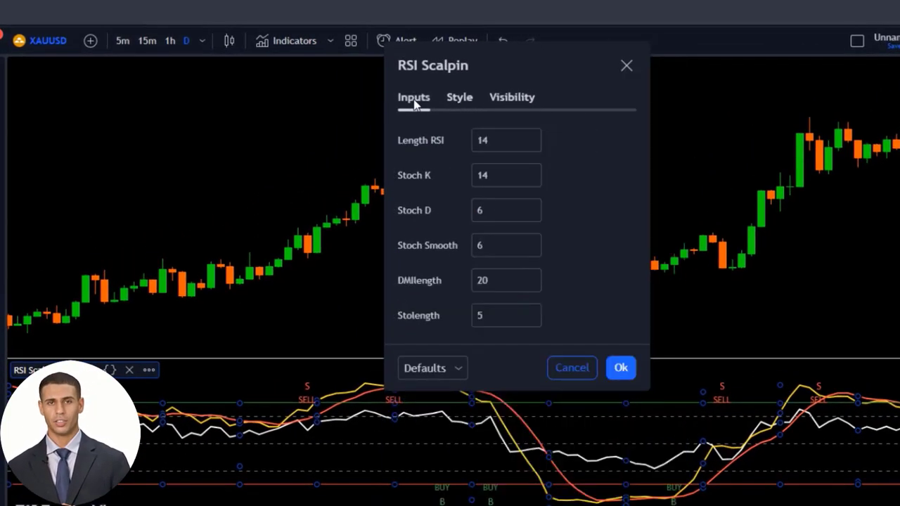
{"action": "left_click", "coordinate": [472, 218]}
{"action": "type", "text": "7"}
{"action": "key", "text": "Tab"}
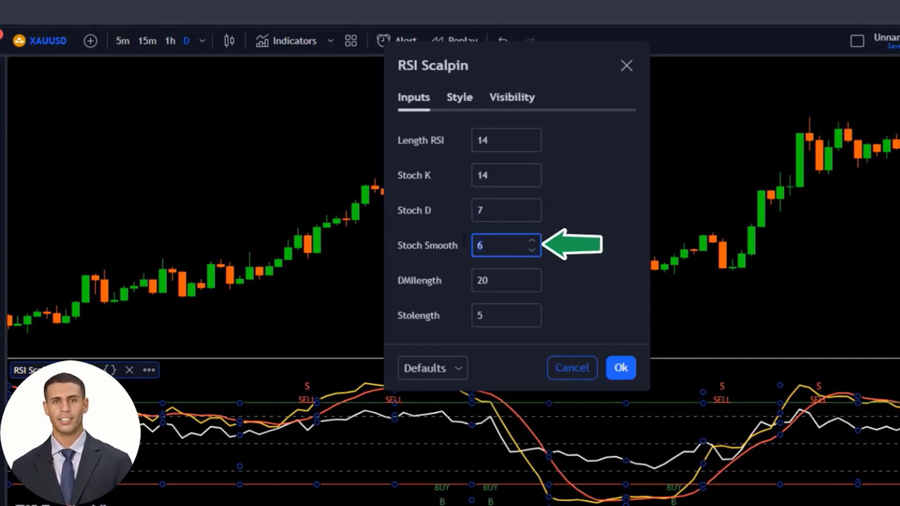
{"action": "type", "text": "8"}
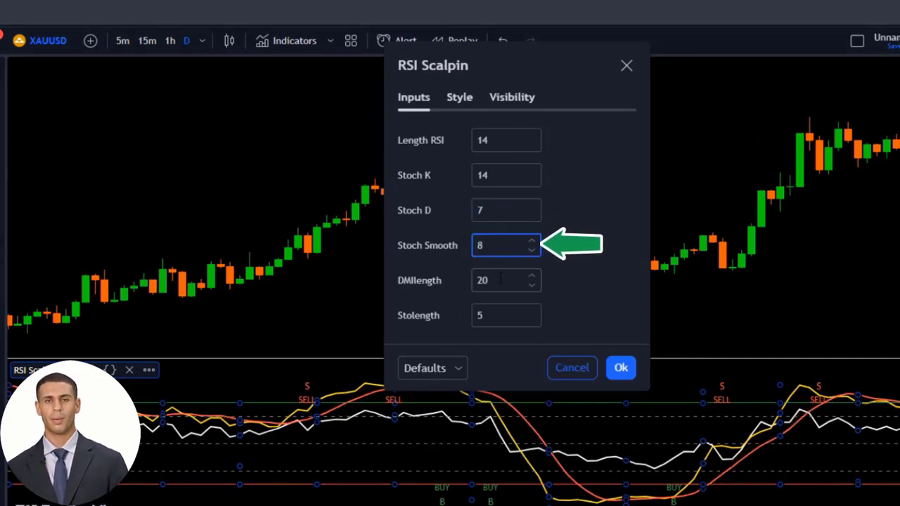
Step: Set DMIlength to 23 and Stolength to 7
{"action": "left_click", "coordinate": [500, 279]}
{"action": "type", "text": "23"}
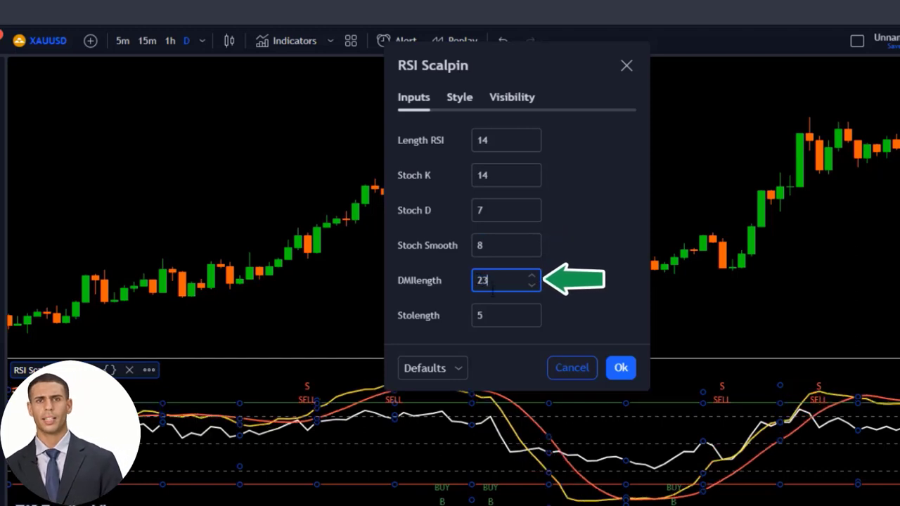
{"action": "key", "text": "Tab"}
{"action": "type", "text": "7"}
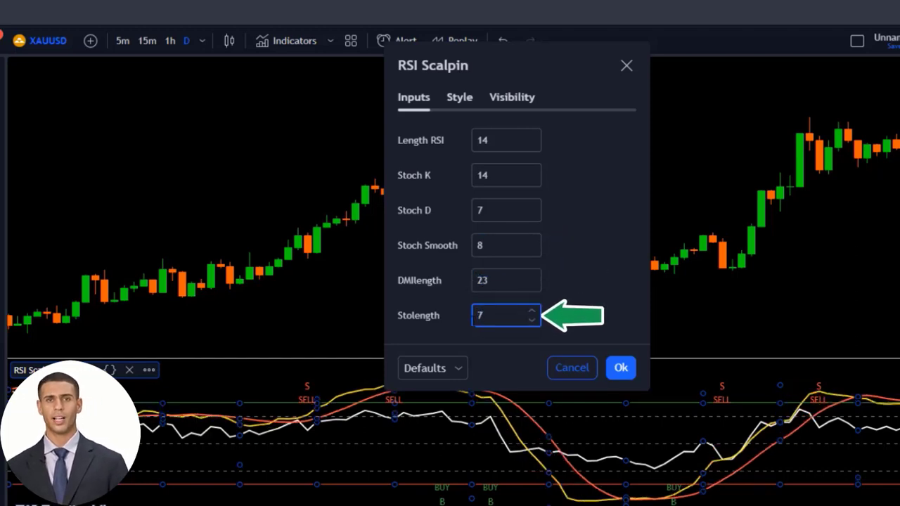
Step: Hide the Plot, DMI-Stochastic, Banda Superior/Inferior/Media RSI and Rsi plots, then confirm with Ok
{"action": "left_click", "coordinate": [461, 98]}
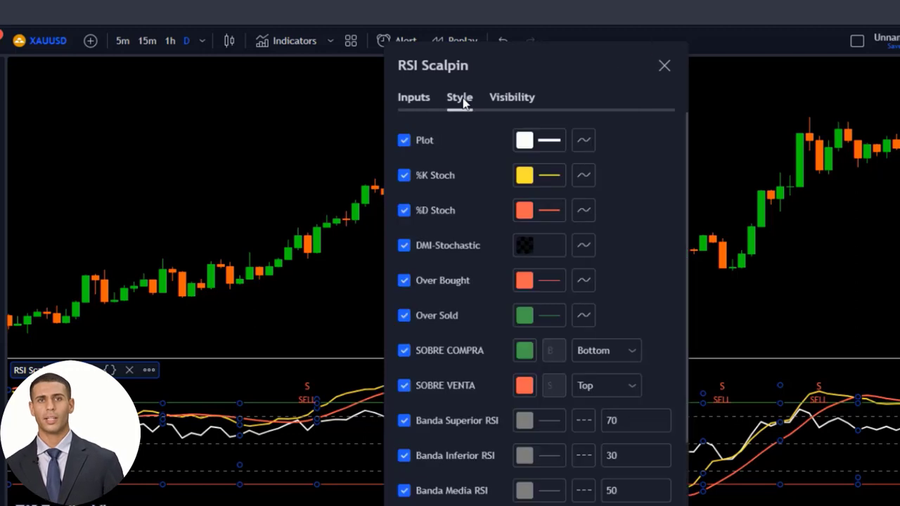
{"action": "left_click", "coordinate": [418, 141]}
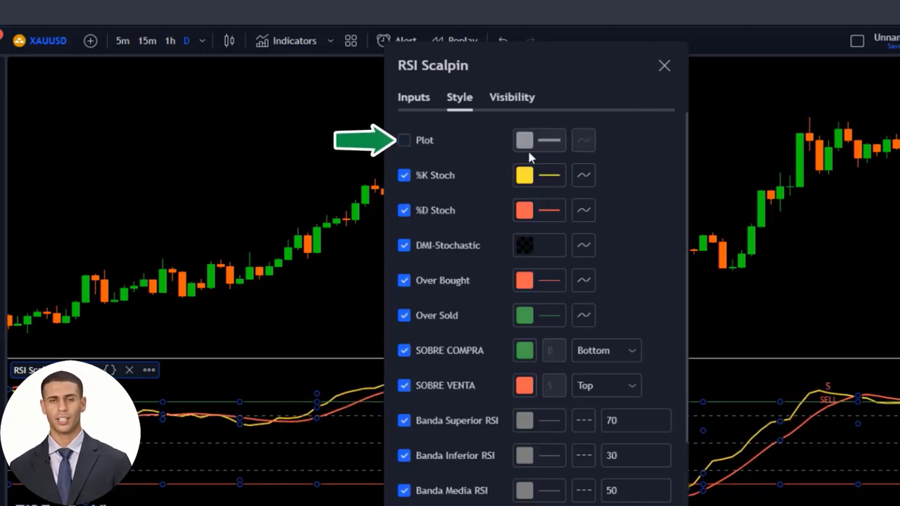
{"action": "left_click", "coordinate": [404, 246]}
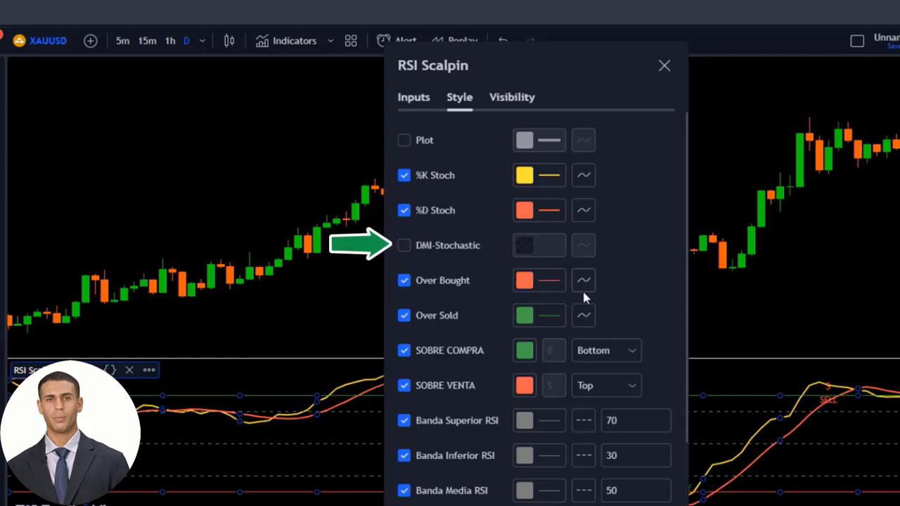
{"action": "scroll", "coordinate": [582, 289], "scroll_direction": "down", "scroll_amount": 2}
{"action": "left_click", "coordinate": [436, 296]}
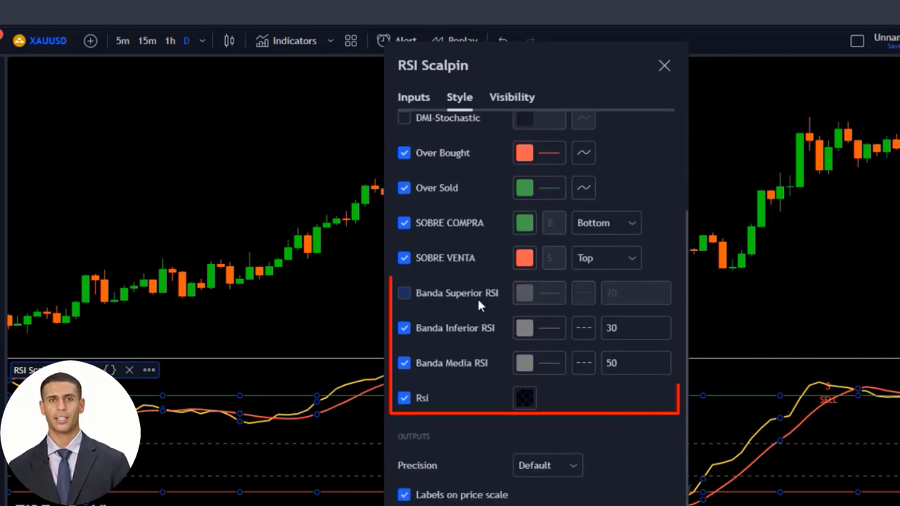
{"action": "left_click", "coordinate": [404, 328]}
{"action": "left_click", "coordinate": [405, 363]}
{"action": "left_click", "coordinate": [404, 398]}
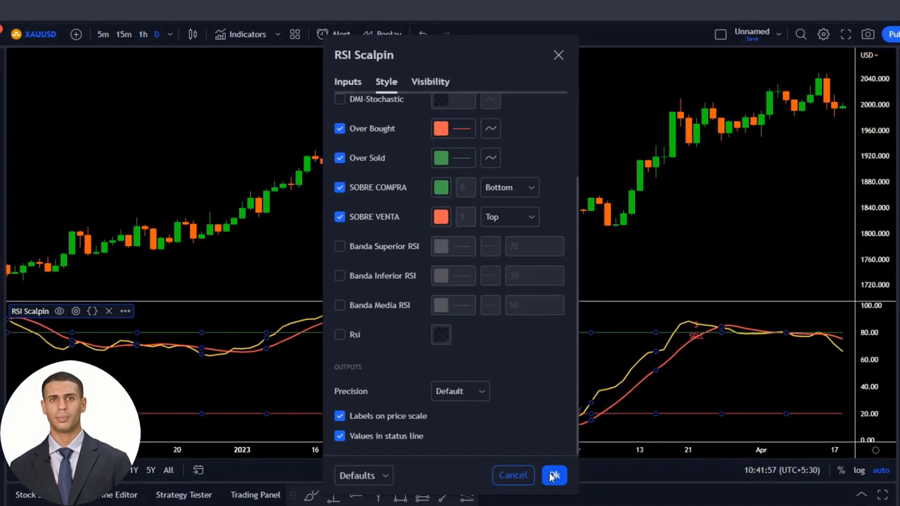
{"action": "left_click", "coordinate": [551, 474]}
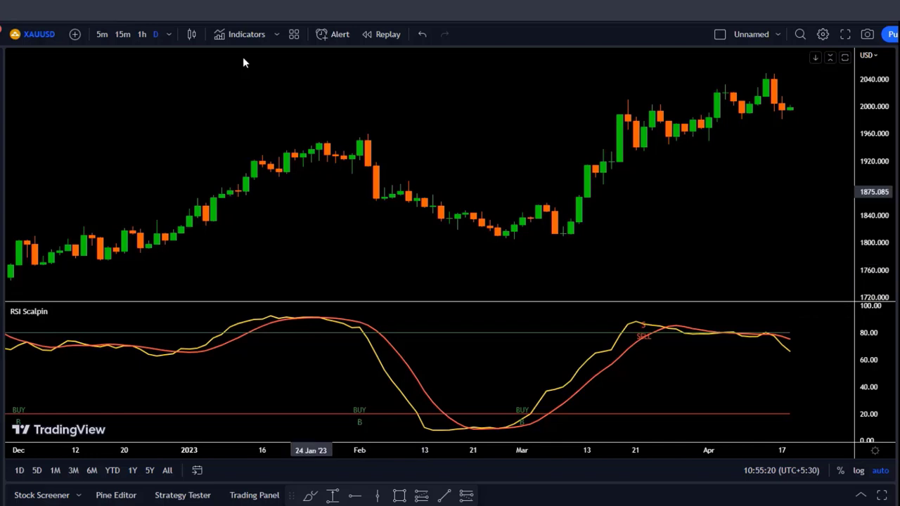
Step: Add the MA MTF Momentum Histogram indicator found by searching 'momentum histo'
{"action": "left_click", "coordinate": [245, 37]}
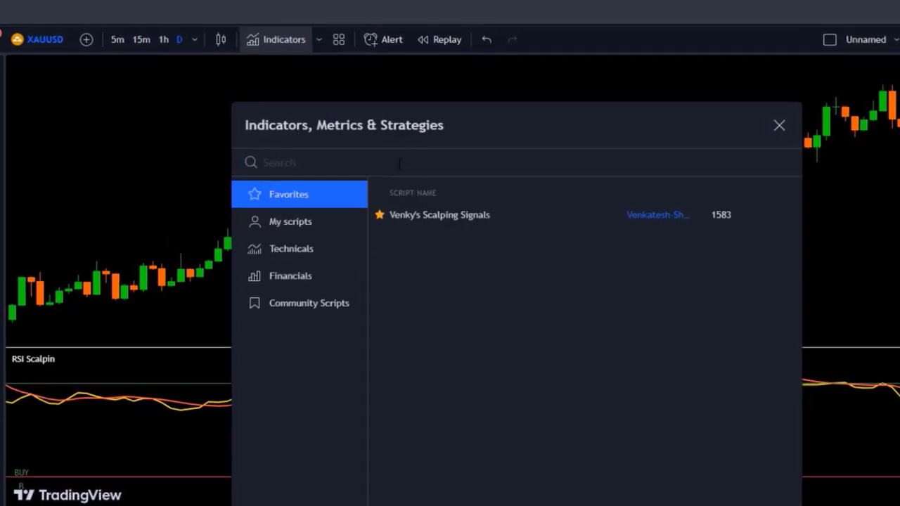
{"action": "type", "text": "mo"}
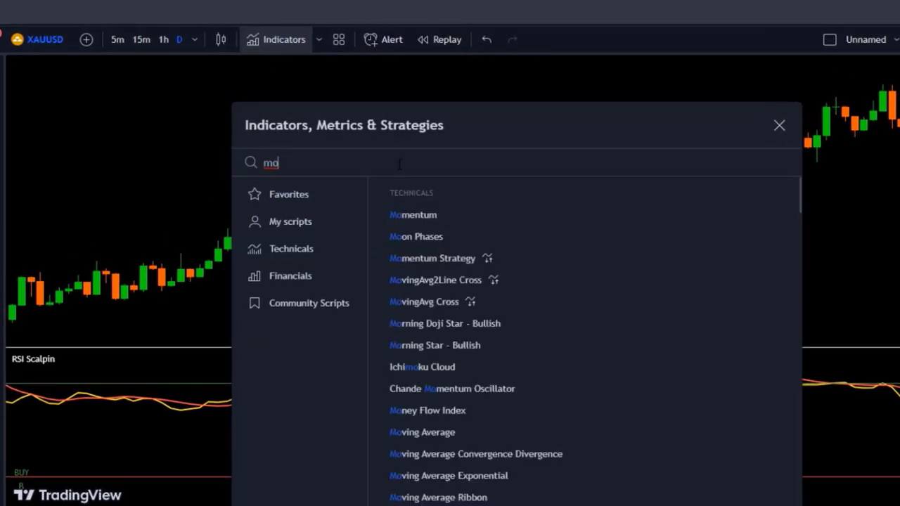
{"action": "type", "text": "mentum histo"}
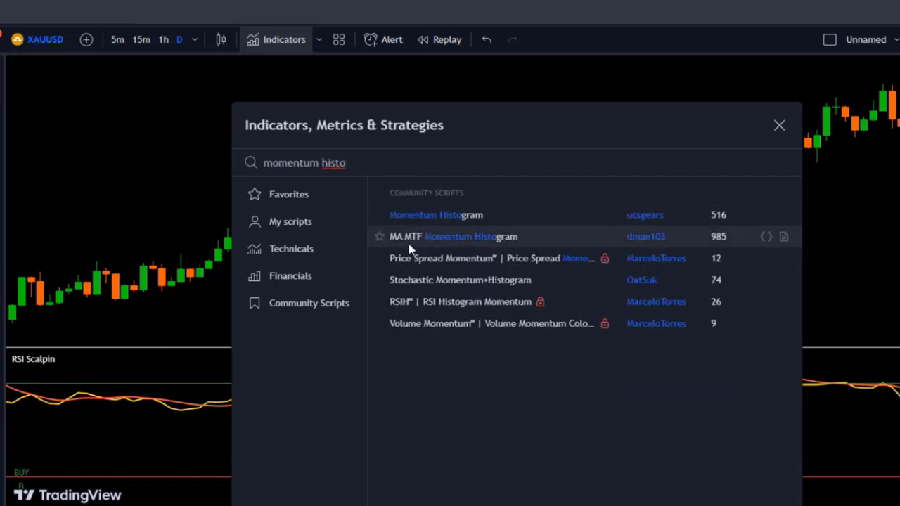
{"action": "left_click", "coordinate": [450, 244]}
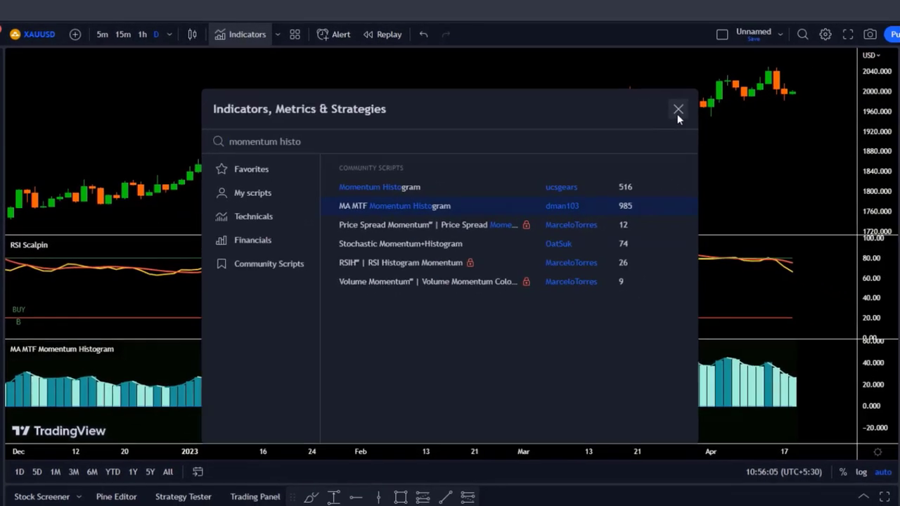
{"action": "left_click", "coordinate": [677, 113]}
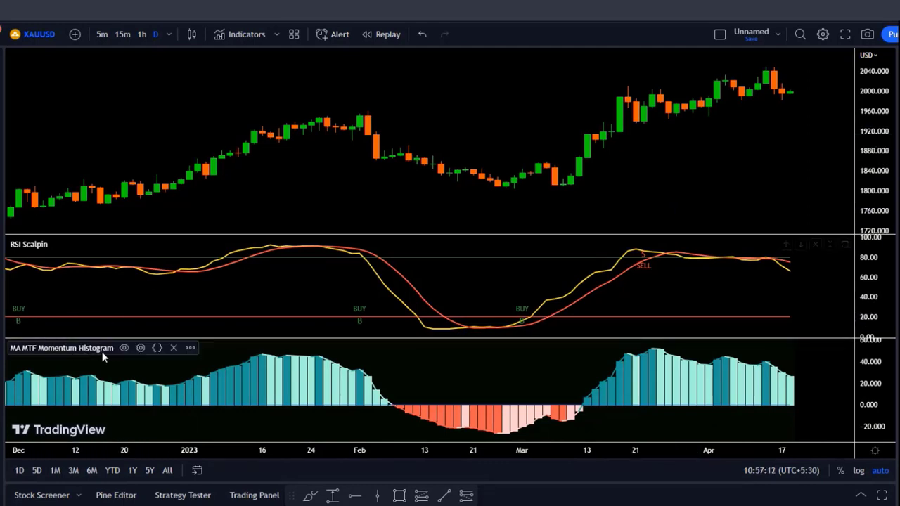
Step: Set the histogram's moving average to TMA with Fast Length 5 and Slow Length 15
{"action": "left_click", "coordinate": [141, 348]}
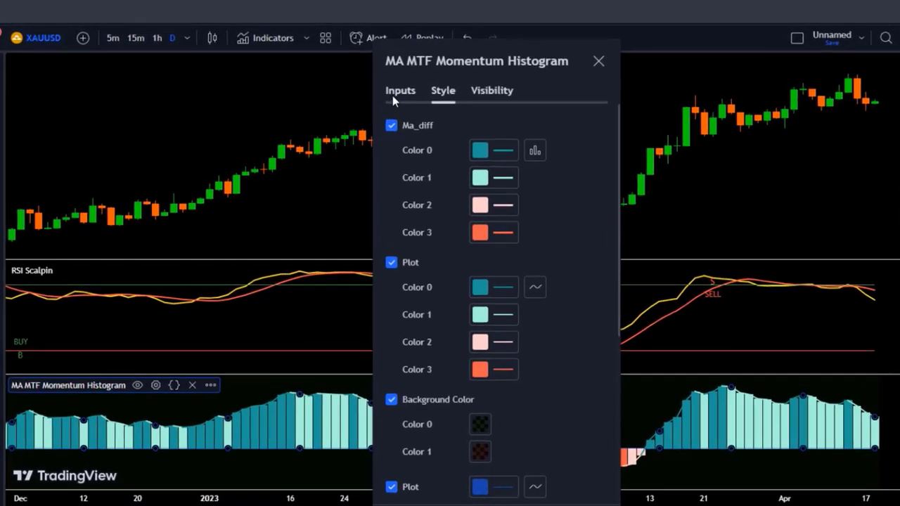
{"action": "left_click", "coordinate": [398, 91]}
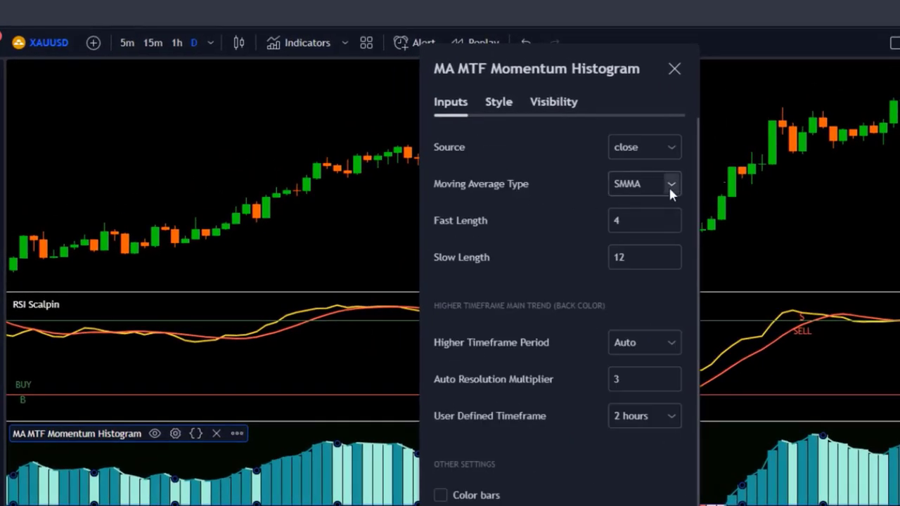
{"action": "left_click", "coordinate": [670, 188]}
{"action": "left_click", "coordinate": [630, 329]}
{"action": "double_click", "coordinate": [634, 223]}
{"action": "type", "text": "5"}
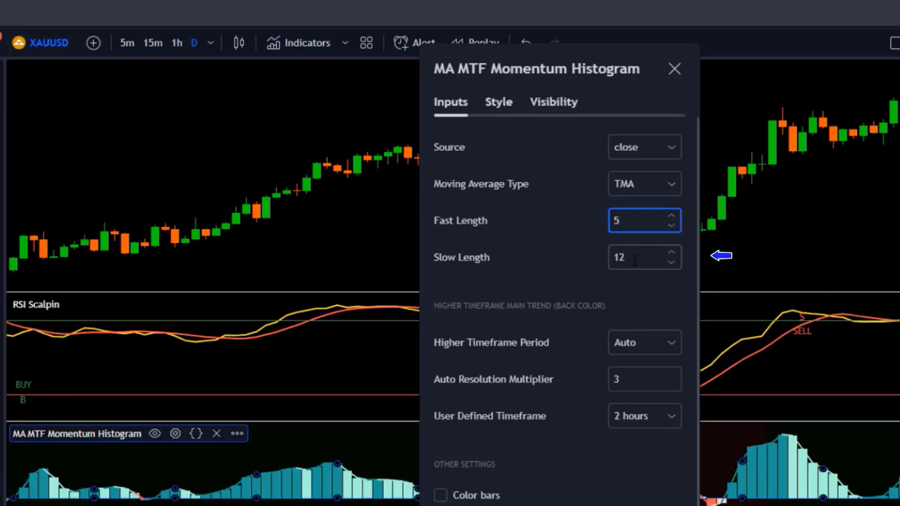
{"action": "double_click", "coordinate": [635, 259]}
{"action": "type", "text": "15"}
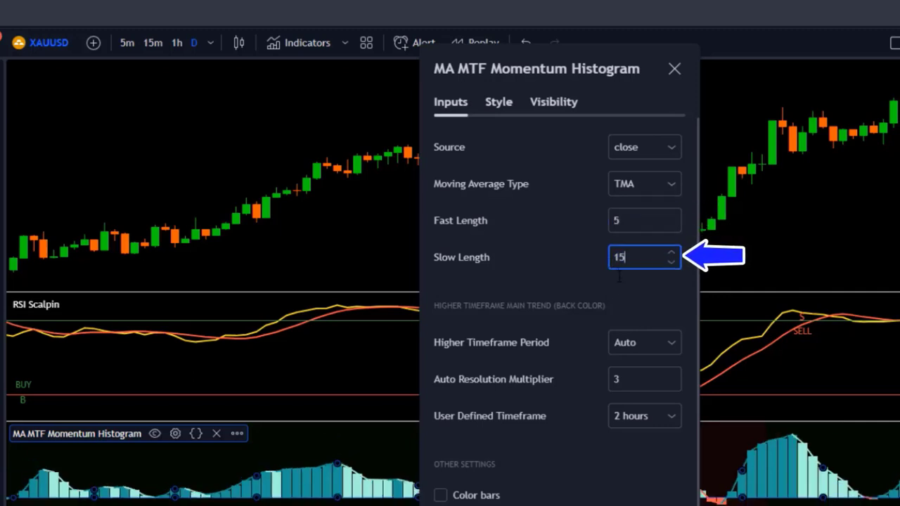
Step: Set Higher Timeframe Period to User Defined with a 1 day timeframe and close settings
{"action": "left_click", "coordinate": [671, 343]}
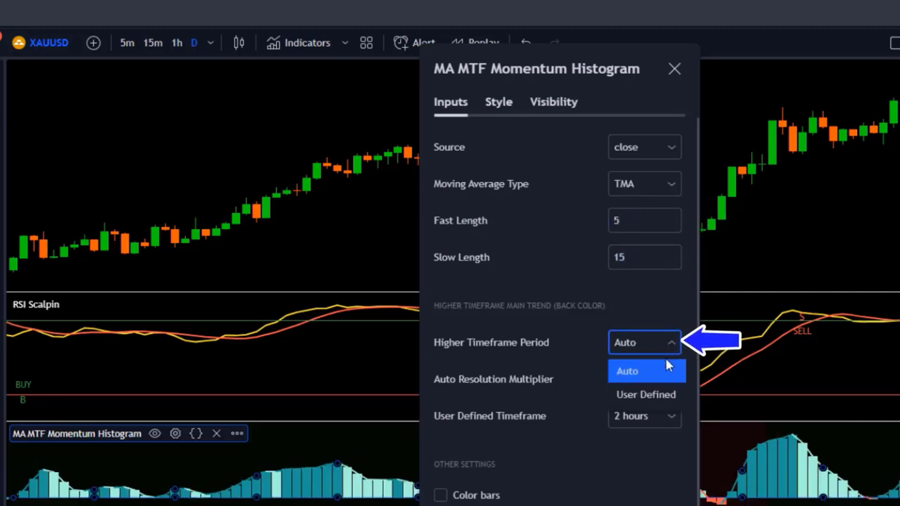
{"action": "left_click", "coordinate": [667, 395]}
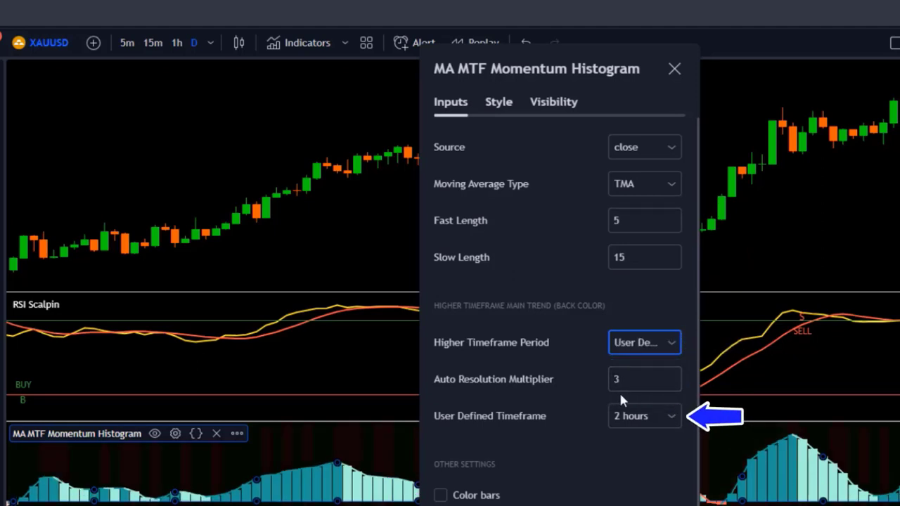
{"action": "left_click", "coordinate": [616, 421]}
{"action": "left_click", "coordinate": [632, 401]}
{"action": "left_click", "coordinate": [666, 422]}
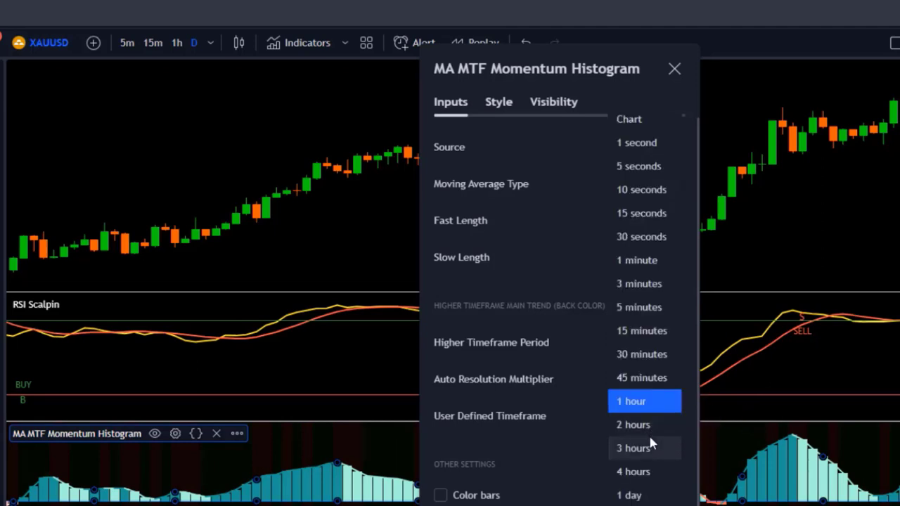
{"action": "left_click", "coordinate": [645, 496]}
{"action": "left_click", "coordinate": [636, 486]}
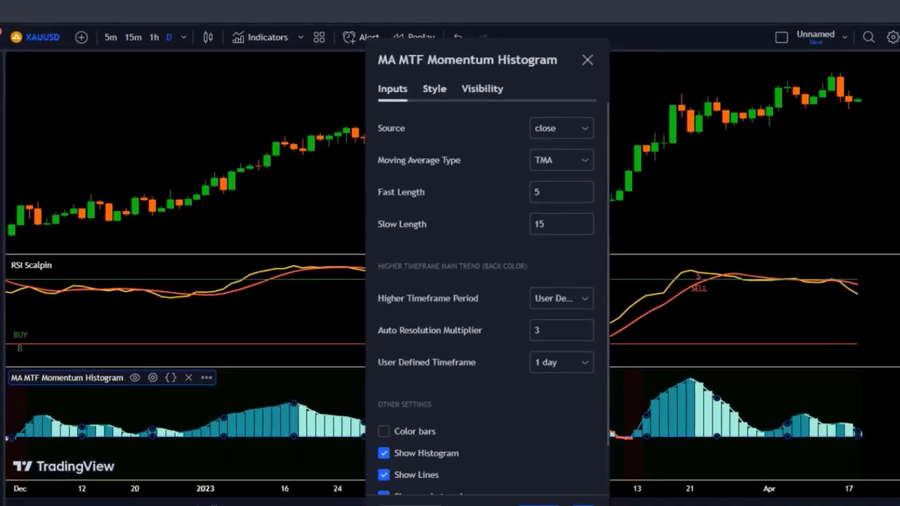
{"action": "key", "text": "Escape"}
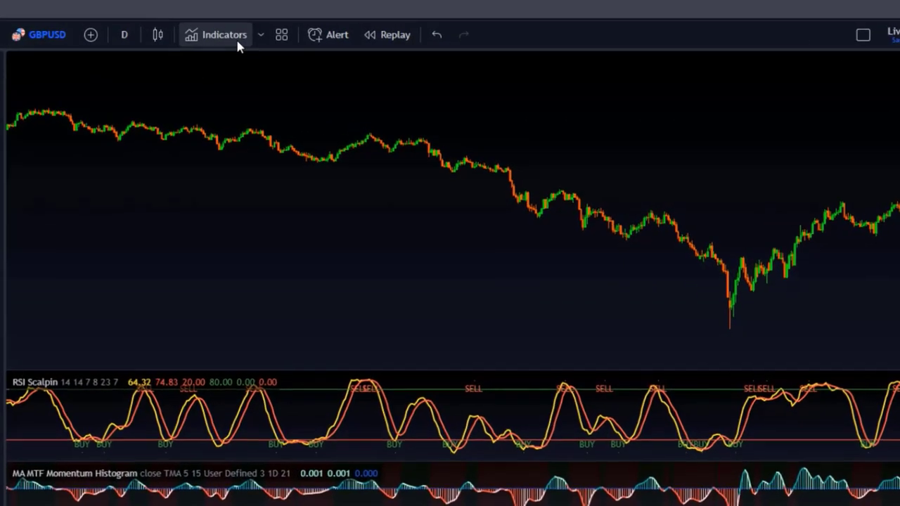
Step: Add the Volume Supply and Demand Zones indicator found by searching 'volume supply'
{"action": "left_click", "coordinate": [188, 28]}
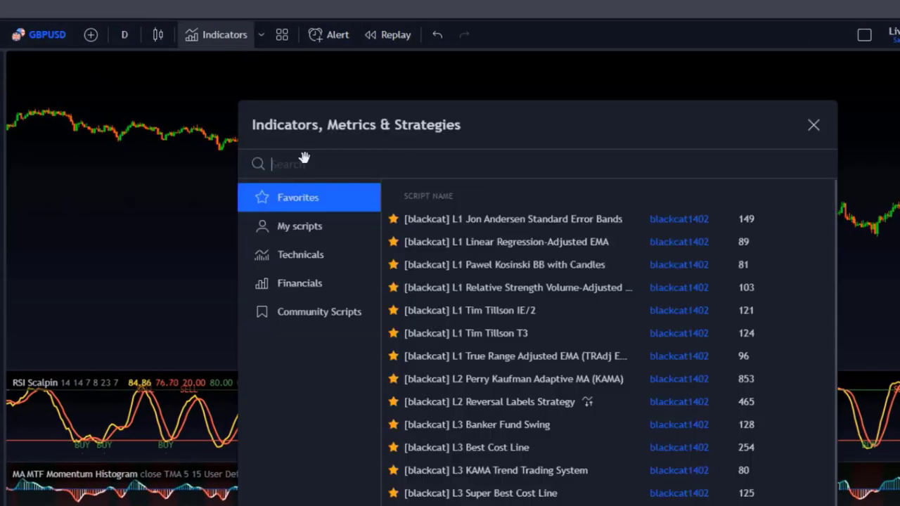
{"action": "type", "text": "volum"}
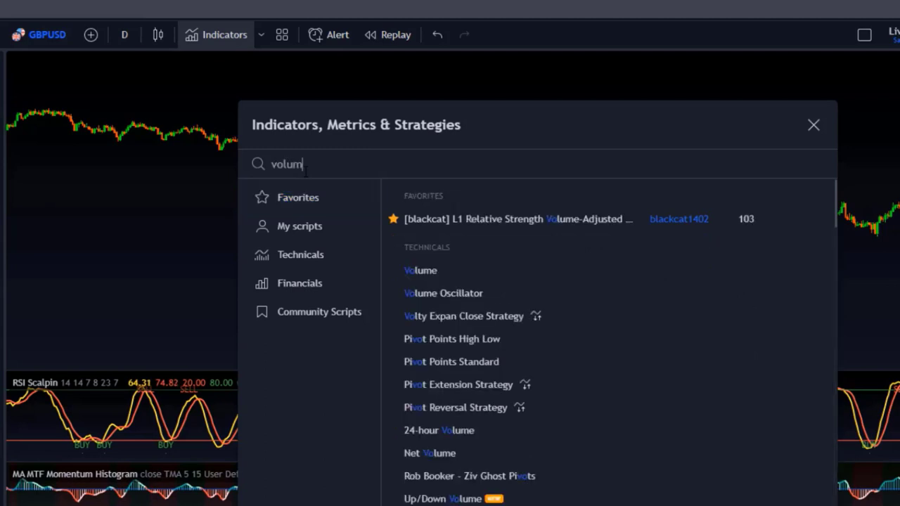
{"action": "type", "text": "e supply"}
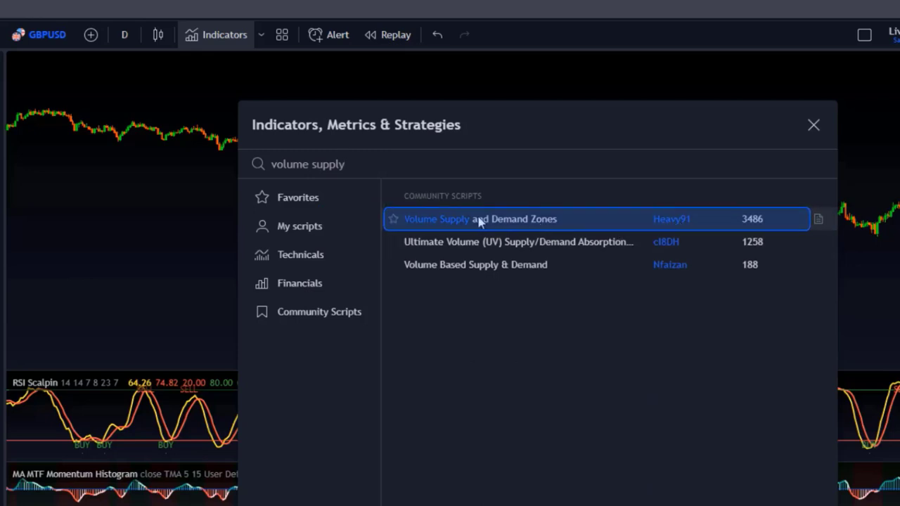
{"action": "left_click", "coordinate": [669, 222]}
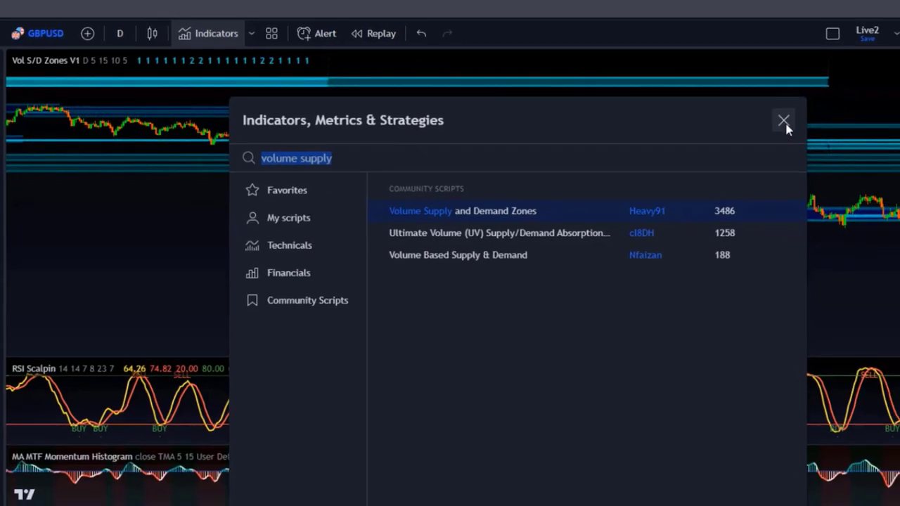
{"action": "left_click", "coordinate": [784, 122]}
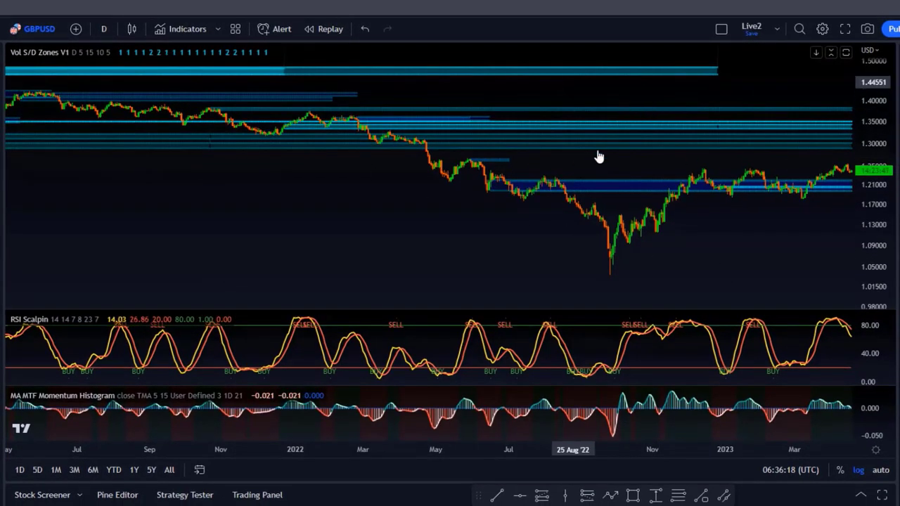
Step: Set Vol S/D Zones V1 inputs: Length 6, Threshold_Big_Vol 17, Threshold_Mid_Vol 9, Threshold_Small_Vol 4
{"action": "scroll", "coordinate": [532, 255], "scroll_direction": "left", "scroll_amount": 3}
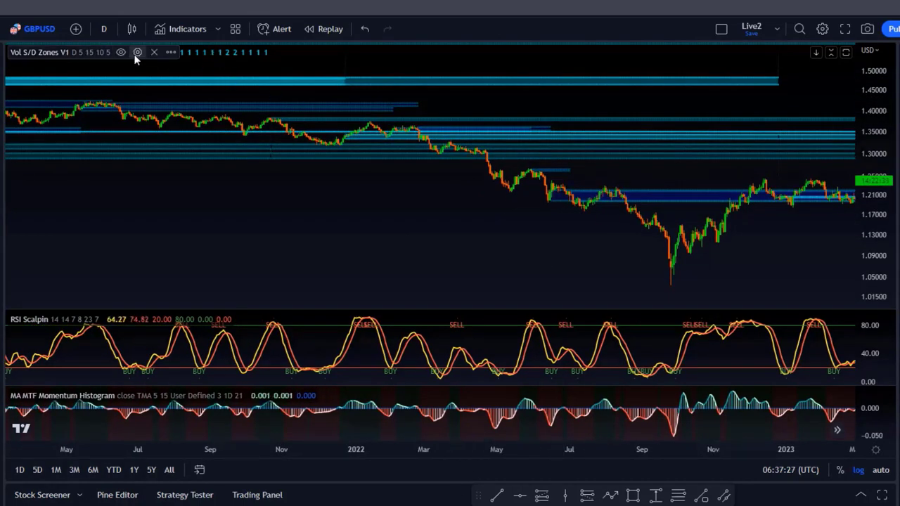
{"action": "left_click", "coordinate": [136, 54]}
{"action": "left_click", "coordinate": [347, 148]}
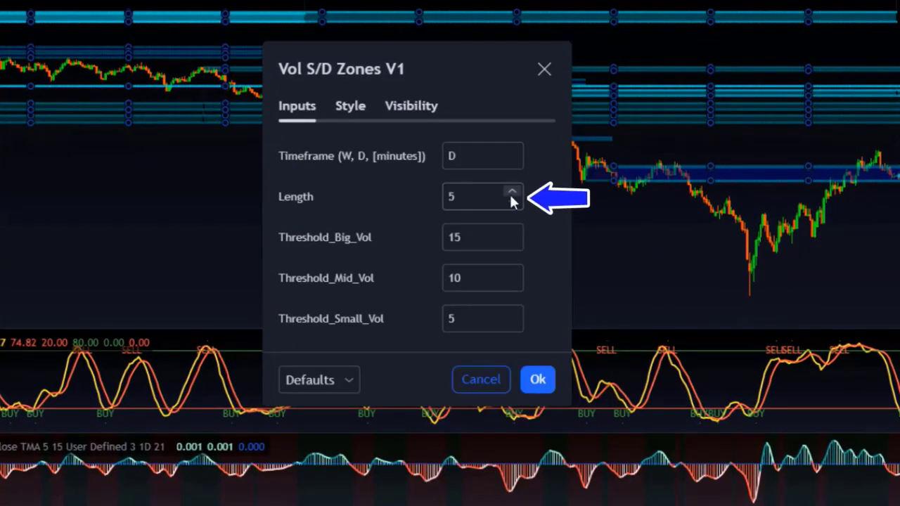
{"action": "key", "text": "Tab"}
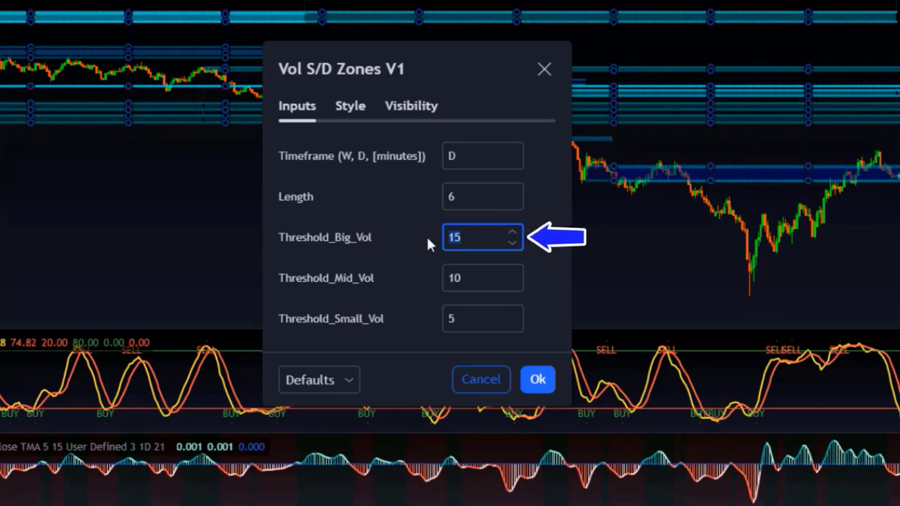
{"action": "type", "text": "17"}
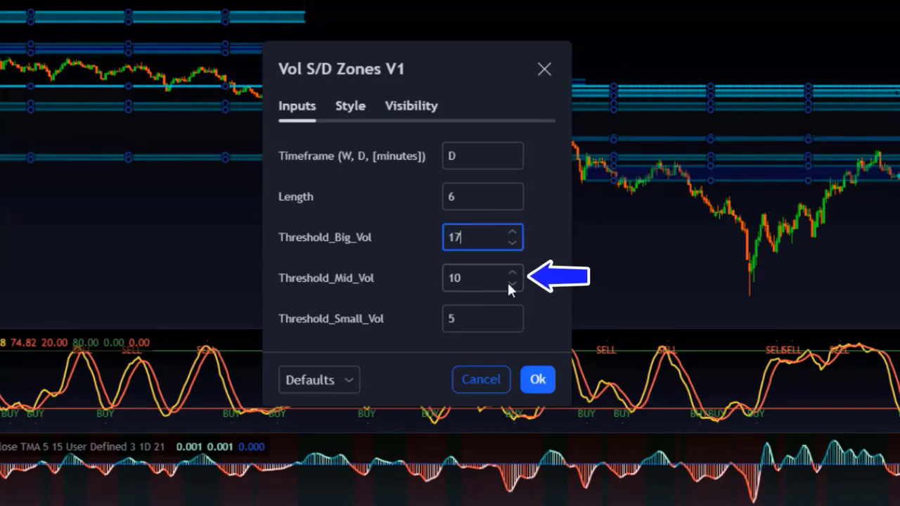
{"action": "left_click", "coordinate": [512, 284]}
{"action": "left_click", "coordinate": [463, 317]}
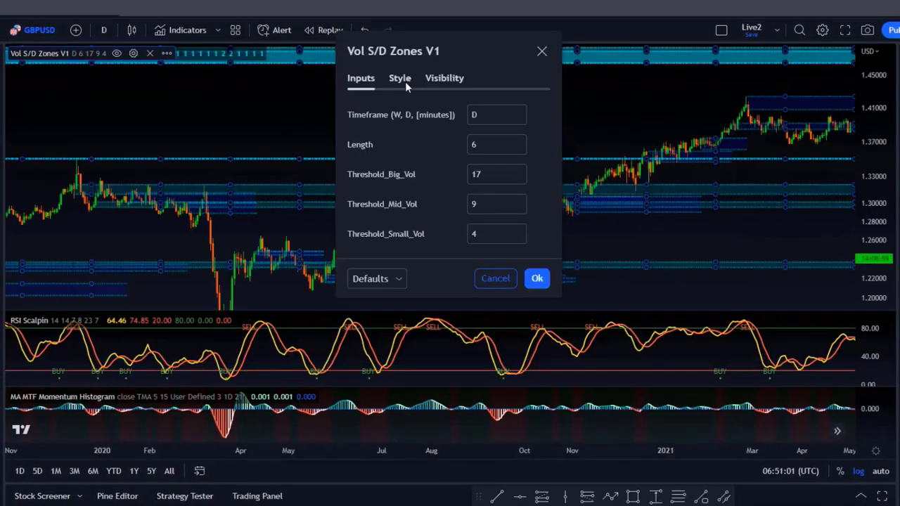
Step: On the Style tab, change the first nine Vol S/D Zones plots from Circles to Line
{"action": "left_click", "coordinate": [350, 105]}
{"action": "left_click", "coordinate": [497, 115]}
{"action": "left_click", "coordinate": [518, 166]}
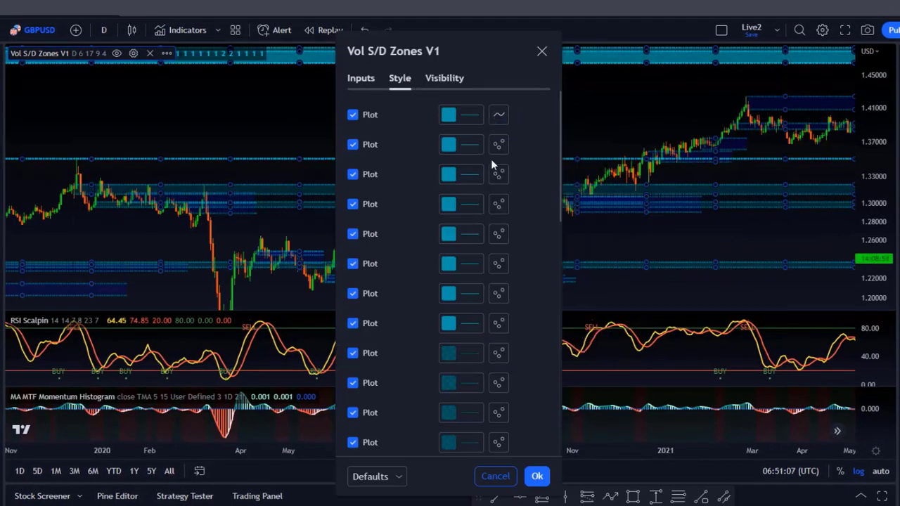
{"action": "left_click", "coordinate": [498, 144]}
{"action": "left_click", "coordinate": [515, 194]}
{"action": "left_click", "coordinate": [497, 174]}
{"action": "left_click", "coordinate": [517, 223]}
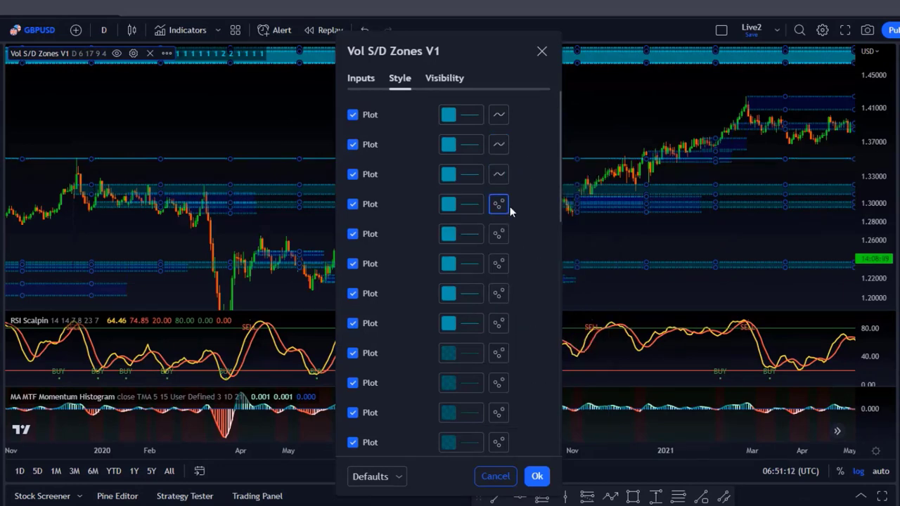
{"action": "left_click", "coordinate": [498, 204]}
{"action": "left_click", "coordinate": [518, 254]}
{"action": "left_click", "coordinate": [497, 233]}
{"action": "left_click", "coordinate": [518, 283]}
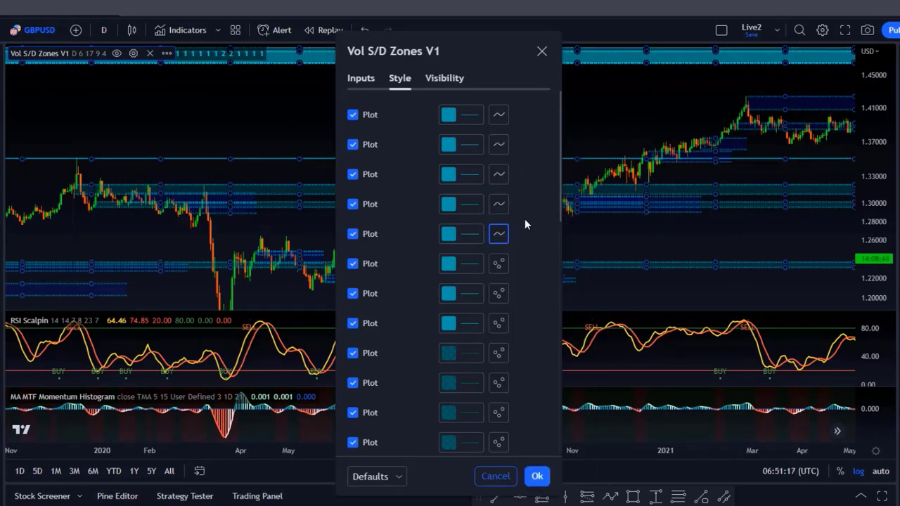
{"action": "left_click", "coordinate": [497, 263]}
{"action": "left_click", "coordinate": [519, 302]}
{"action": "left_click", "coordinate": [498, 294]}
{"action": "left_click", "coordinate": [519, 302]}
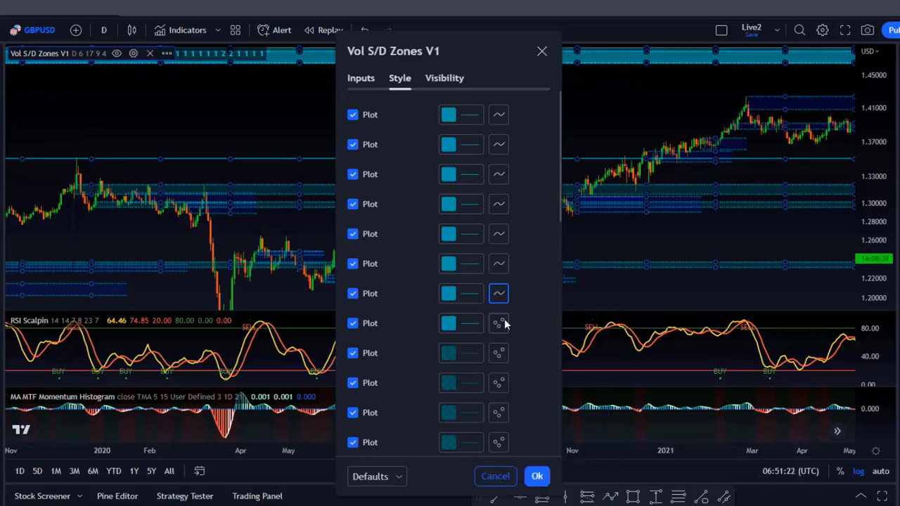
{"action": "left_click", "coordinate": [499, 323]}
{"action": "left_click", "coordinate": [520, 302]}
{"action": "left_click", "coordinate": [496, 358]}
{"action": "left_click", "coordinate": [520, 302]}
{"action": "scroll", "coordinate": [527, 184], "scroll_direction": "down", "scroll_amount": 5}
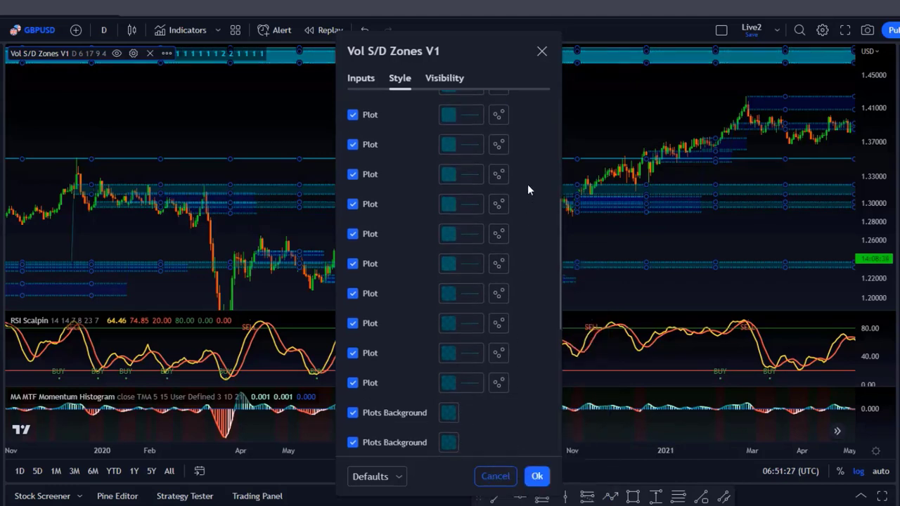
{"action": "scroll", "coordinate": [502, 149], "scroll_direction": "up", "scroll_amount": 2}
Step: Change the remaining plots down to the last one from Circles to Line
{"action": "left_click", "coordinate": [498, 174]}
{"action": "left_click", "coordinate": [518, 223]}
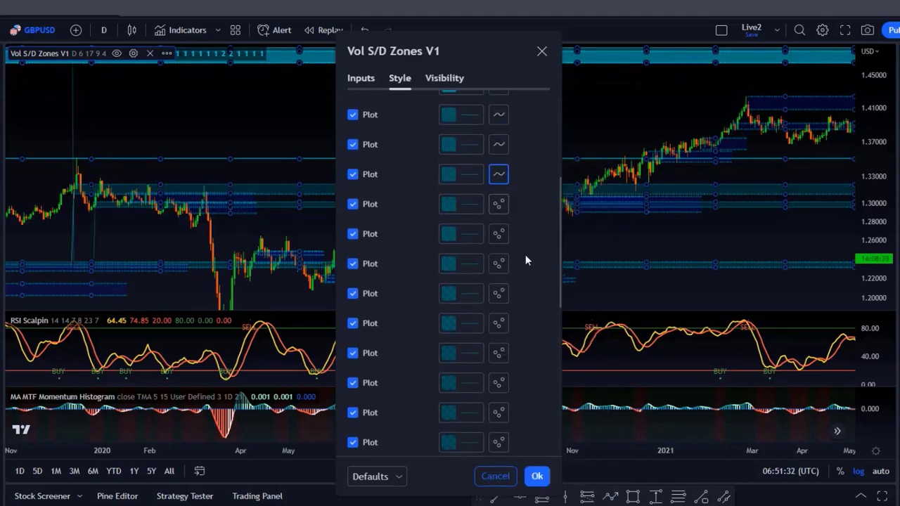
{"action": "left_click", "coordinate": [498, 204]}
{"action": "left_click", "coordinate": [518, 254]}
{"action": "left_click", "coordinate": [498, 234]}
{"action": "left_click", "coordinate": [517, 282]}
{"action": "left_click", "coordinate": [499, 263]}
{"action": "left_click", "coordinate": [506, 309]}
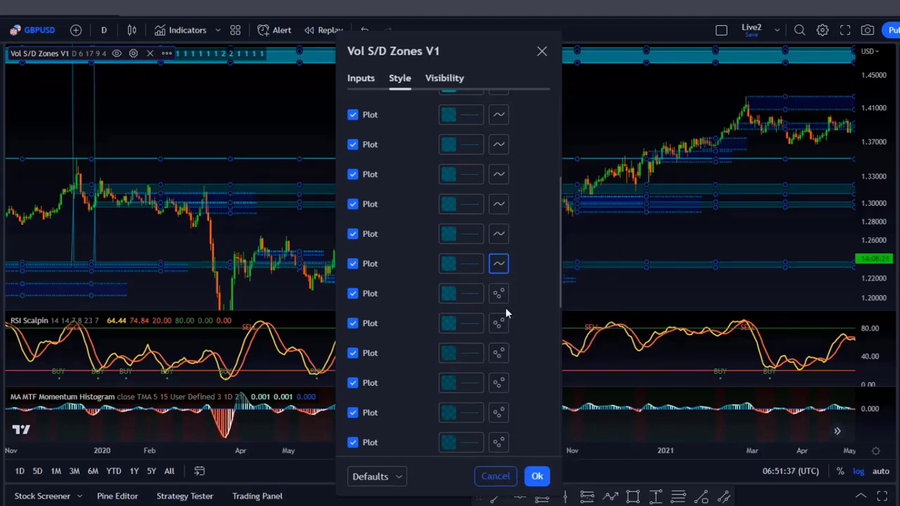
{"action": "left_click", "coordinate": [498, 293]}
{"action": "left_click", "coordinate": [508, 304]}
{"action": "left_click", "coordinate": [499, 323]}
{"action": "left_click", "coordinate": [517, 303]}
{"action": "left_click", "coordinate": [499, 353]}
{"action": "left_click", "coordinate": [516, 305]}
{"action": "left_click", "coordinate": [498, 383]}
{"action": "left_click", "coordinate": [530, 302]}
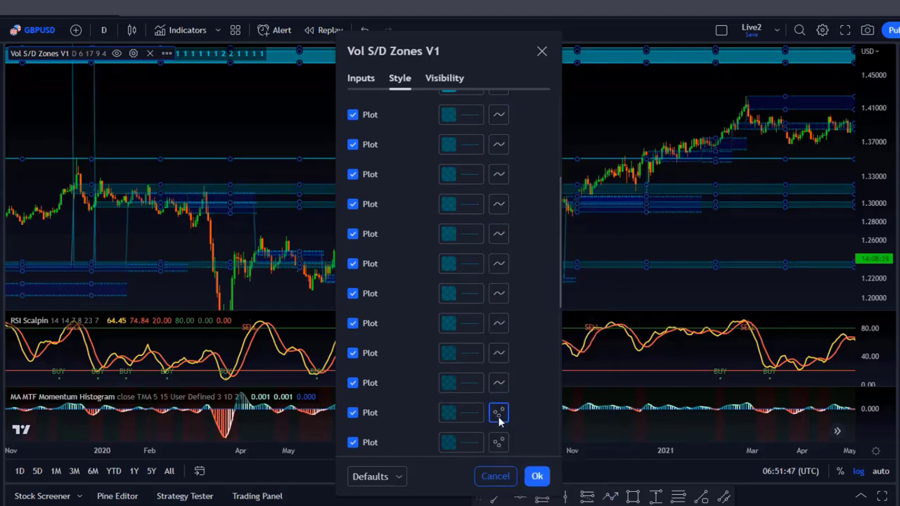
{"action": "left_click", "coordinate": [498, 413]}
{"action": "left_click", "coordinate": [528, 306]}
{"action": "scroll", "coordinate": [498, 388], "scroll_direction": "down", "scroll_amount": 1}
{"action": "left_click", "coordinate": [497, 383]}
{"action": "left_click", "coordinate": [528, 301]}
{"action": "scroll", "coordinate": [531, 270], "scroll_direction": "down", "scroll_amount": 5}
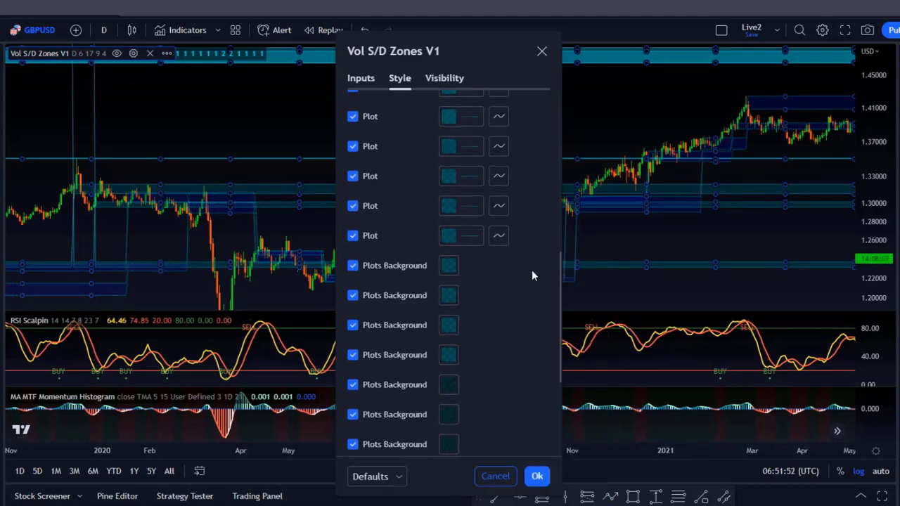
Step: Apply the line styles, deselect Vol S/D Zones V1, and scroll right to newer candles
{"action": "left_click", "coordinate": [537, 478]}
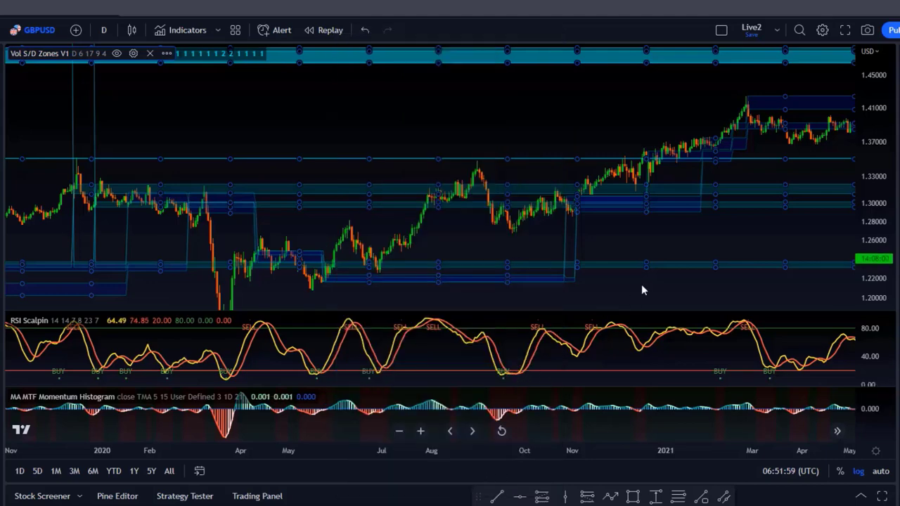
{"action": "left_click", "coordinate": [683, 298]}
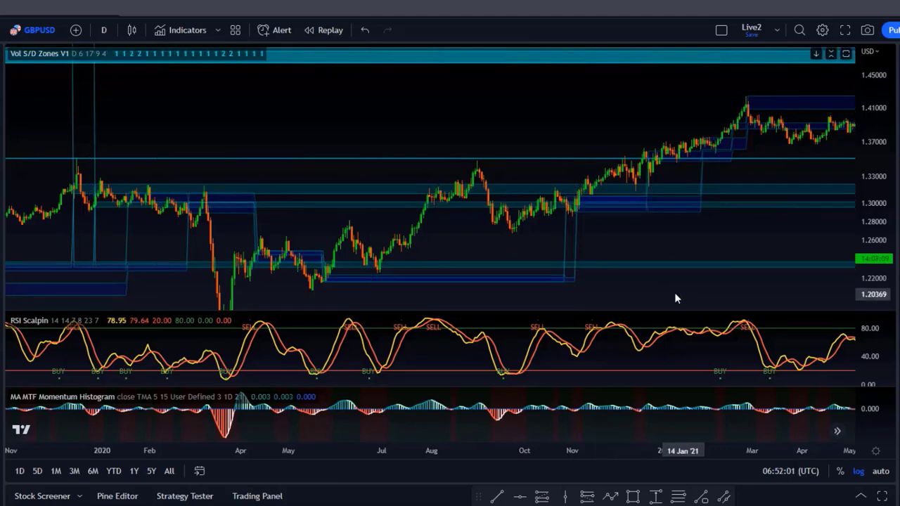
{"action": "scroll", "coordinate": [666, 293], "scroll_direction": "right", "scroll_amount": 3}
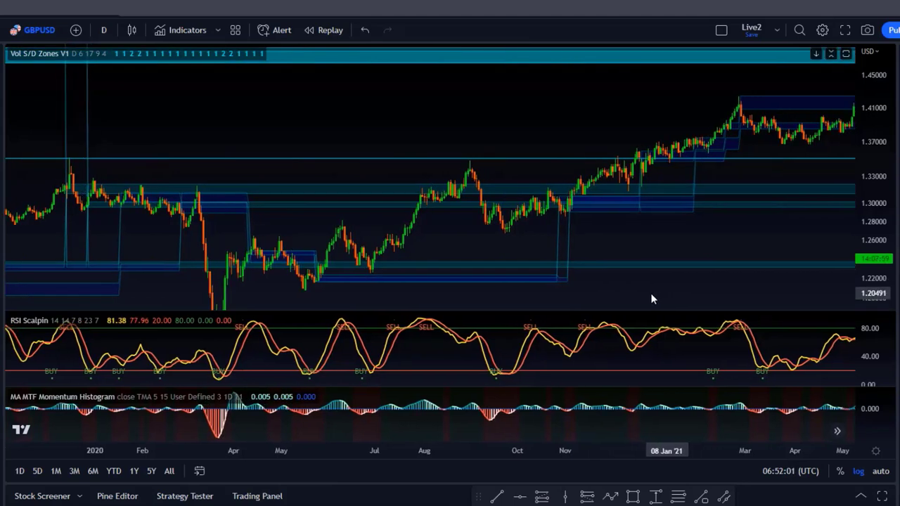
{"action": "scroll", "coordinate": [651, 299], "scroll_direction": "right", "scroll_amount": 5}
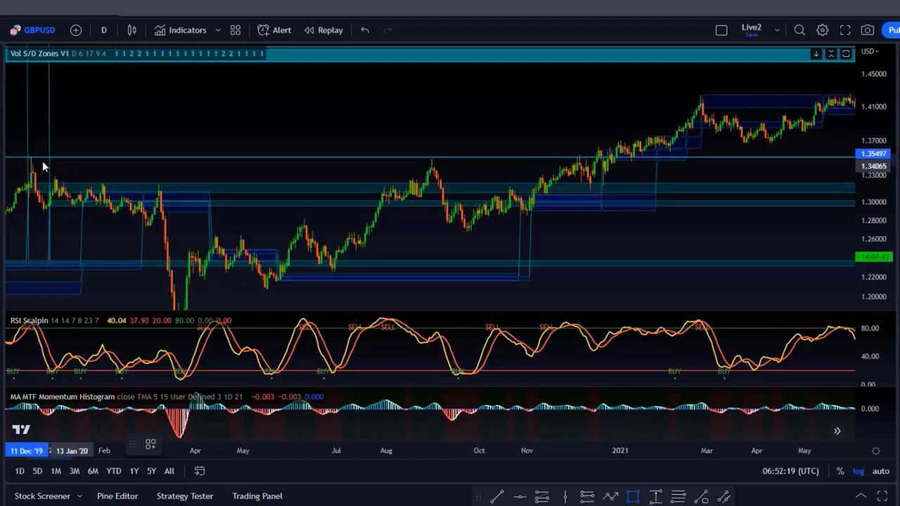
Step: Draw a rectangle from about 1.355 in early 2020 to about 1.34 in early 2021
{"action": "left_click", "coordinate": [28, 157]}
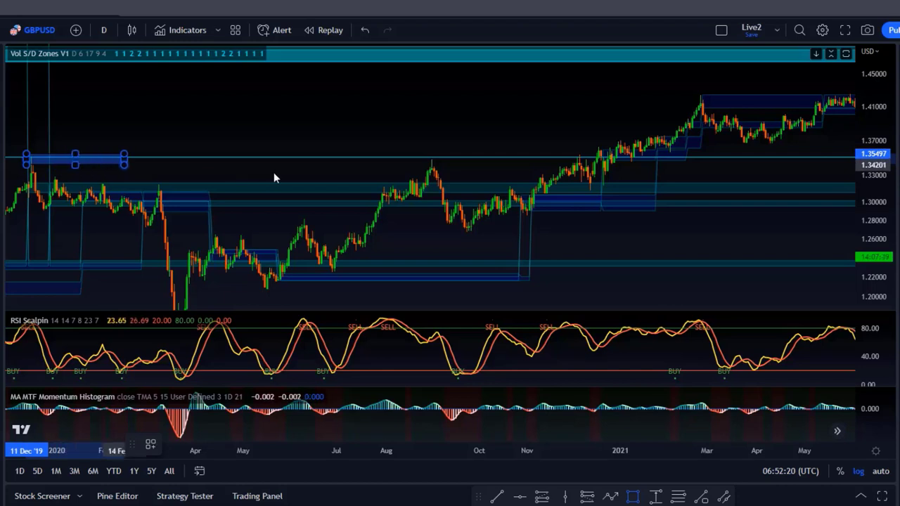
{"action": "left_click", "coordinate": [676, 174]}
{"action": "left_click", "coordinate": [697, 180]}
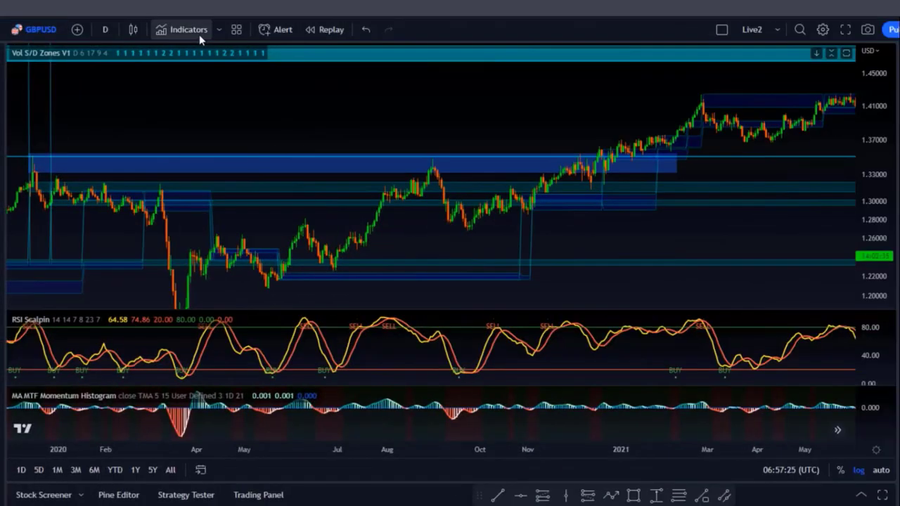
Step: Search 'volume pro' and add the Visible Range Volume Profile indicator to the GBPUSD chart
{"action": "left_click", "coordinate": [196, 32]}
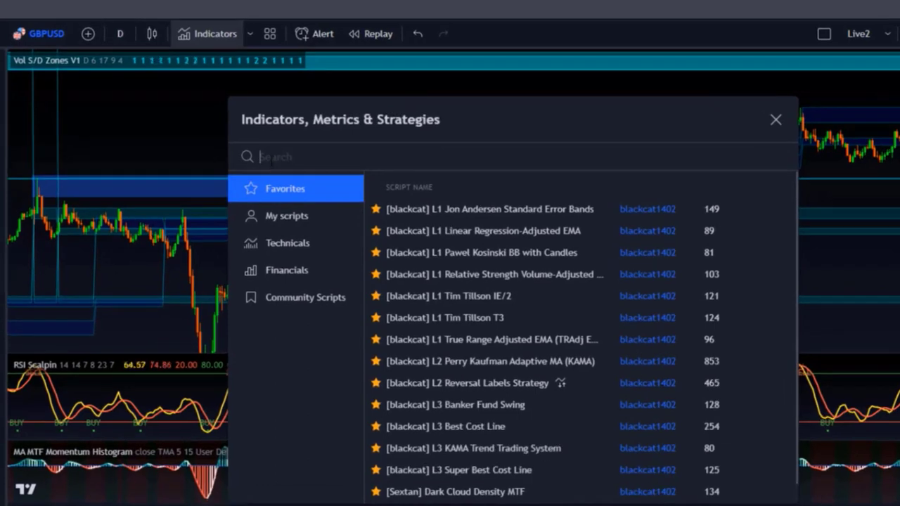
{"action": "type", "text": "volume "}
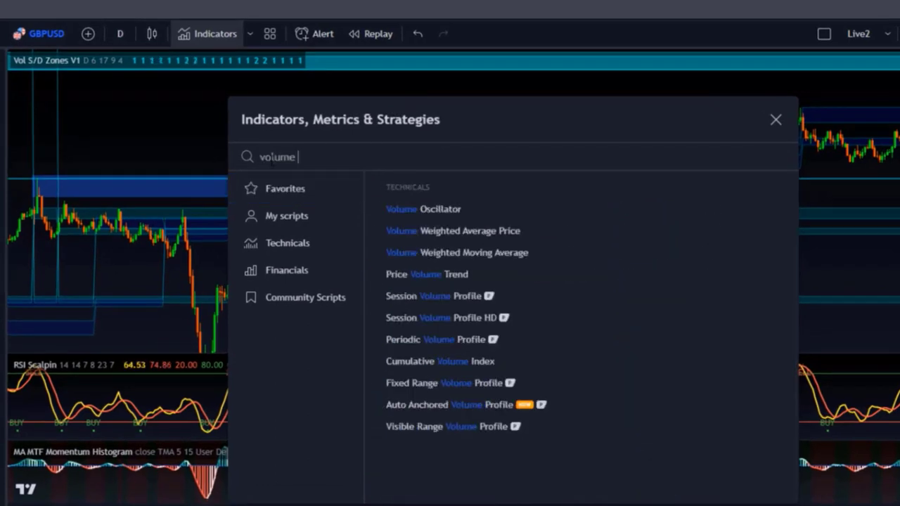
{"action": "type", "text": "profile"}
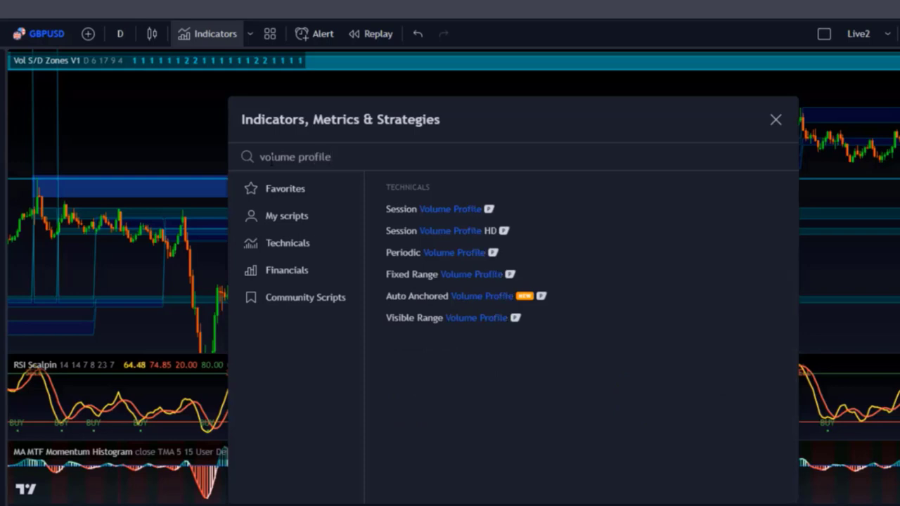
{"action": "left_click", "coordinate": [415, 324]}
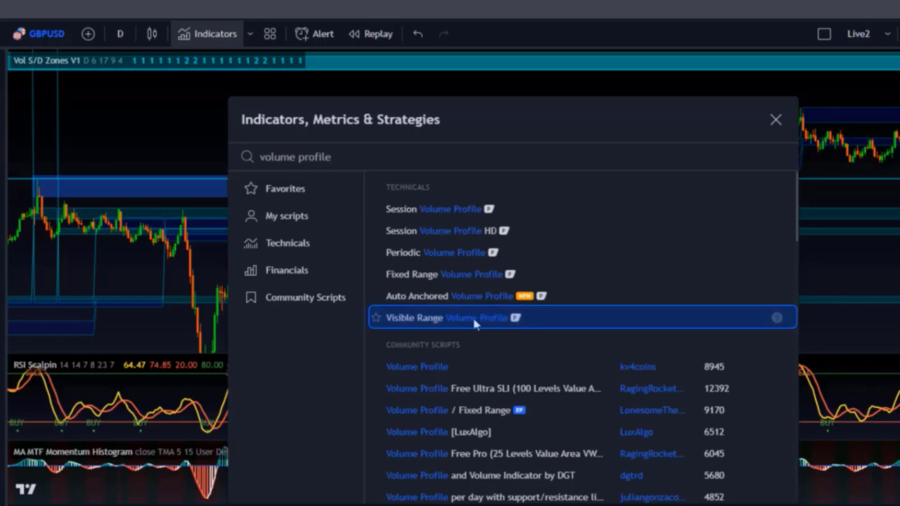
{"action": "left_click", "coordinate": [471, 323]}
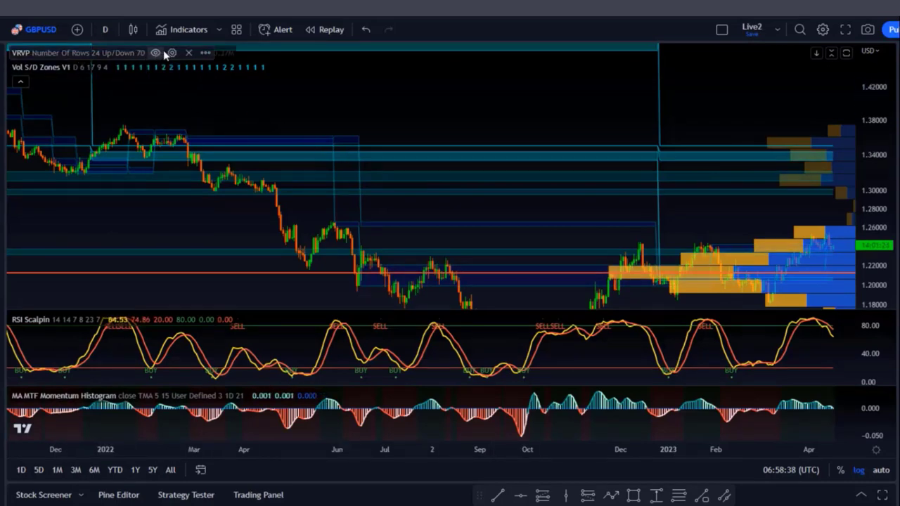
Step: Change the VRVP inputs to Row Size 26 and Value Area Volume 72
{"action": "left_click", "coordinate": [172, 54]}
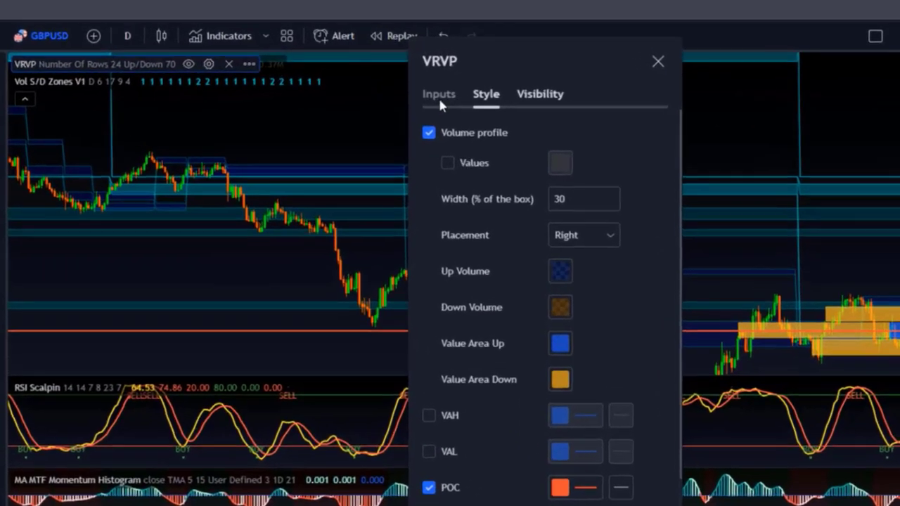
{"action": "left_click", "coordinate": [366, 83]}
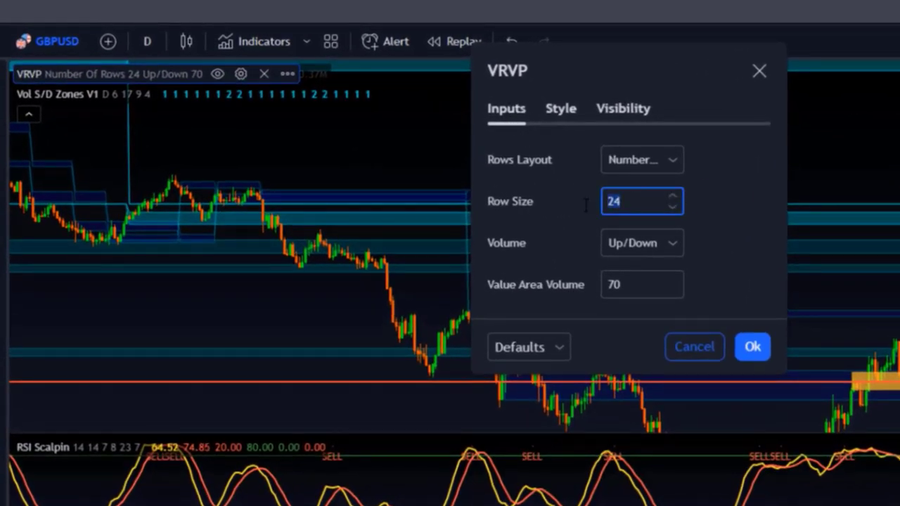
{"action": "key", "text": "Tab"}
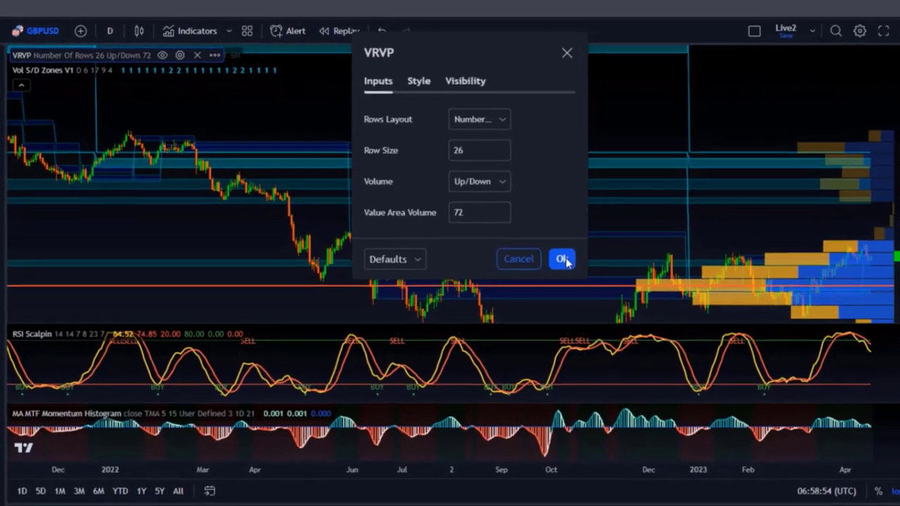
{"action": "left_click", "coordinate": [754, 348]}
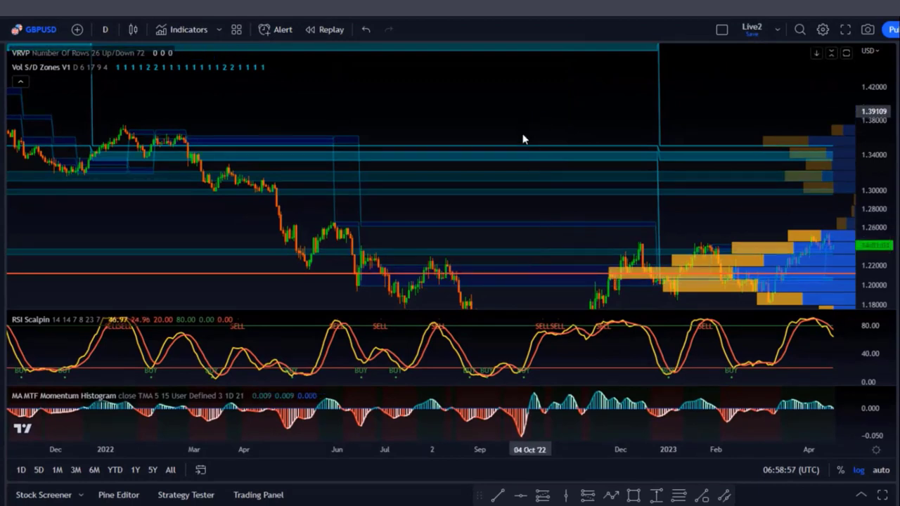
Step: Leave empty space right of the latest candles and reframe the price scale to about 1.02–1.45
{"action": "scroll", "coordinate": [605, 221], "scroll_direction": "right", "scroll_amount": 5}
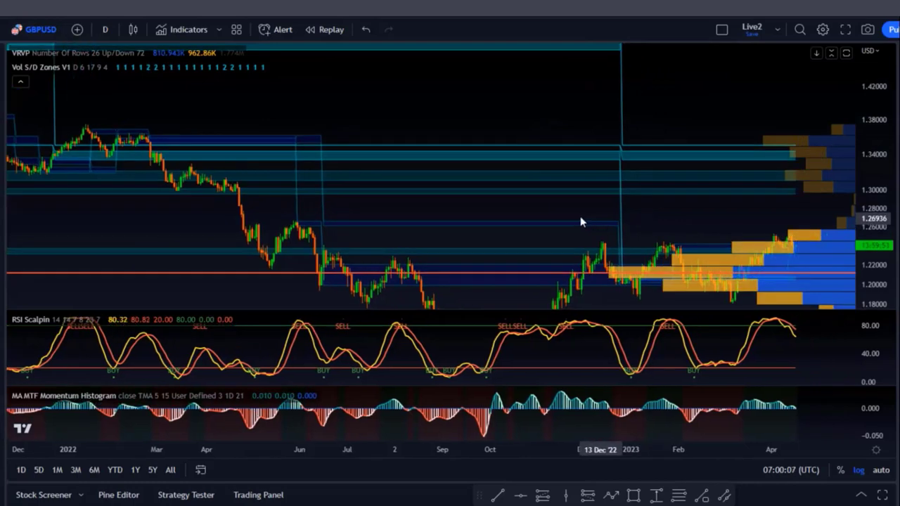
{"action": "scroll", "coordinate": [580, 221], "scroll_direction": "right", "scroll_amount": 10}
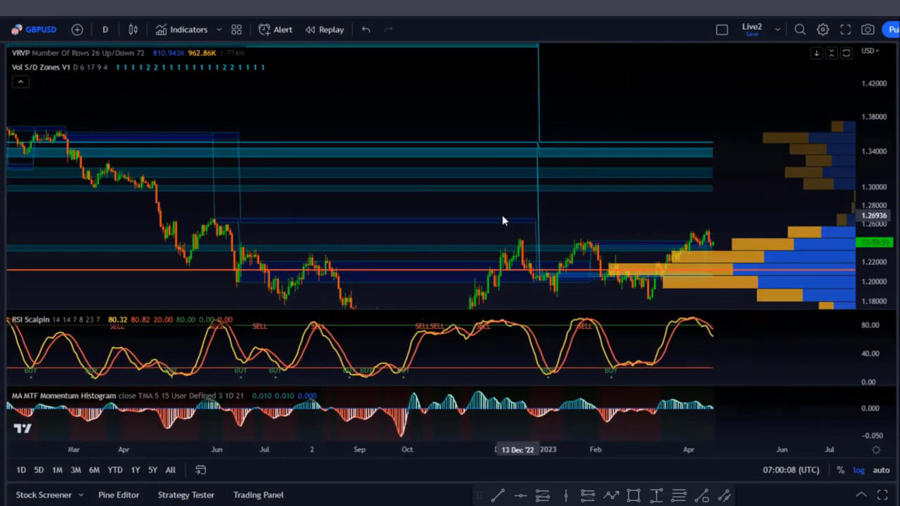
{"action": "scroll", "coordinate": [503, 220], "scroll_direction": "right", "scroll_amount": 8}
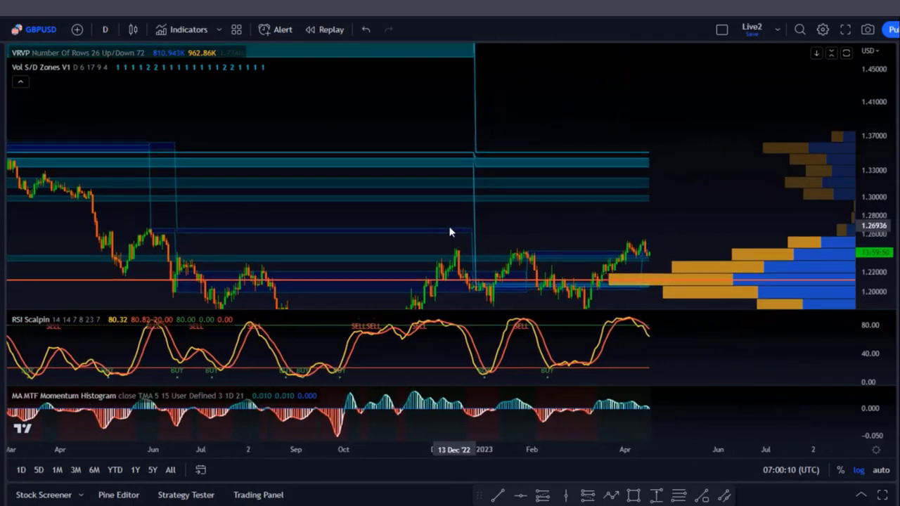
{"action": "scroll", "coordinate": [451, 232], "scroll_direction": "right", "scroll_amount": 5}
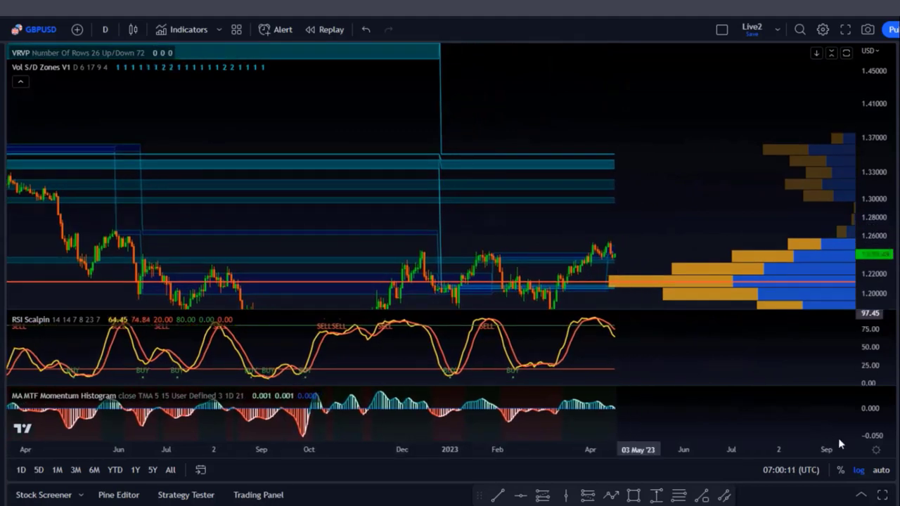
{"action": "left_click", "coordinate": [882, 470]}
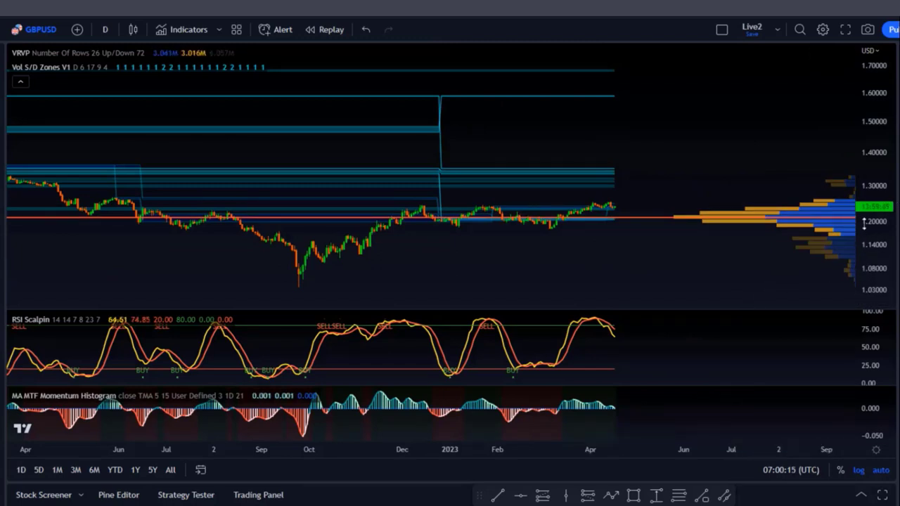
{"action": "left_click_drag", "start_coordinate": [877, 190], "coordinate": [877, 113]}
{"action": "left_click_drag", "start_coordinate": [627, 255], "coordinate": [617, 208]}
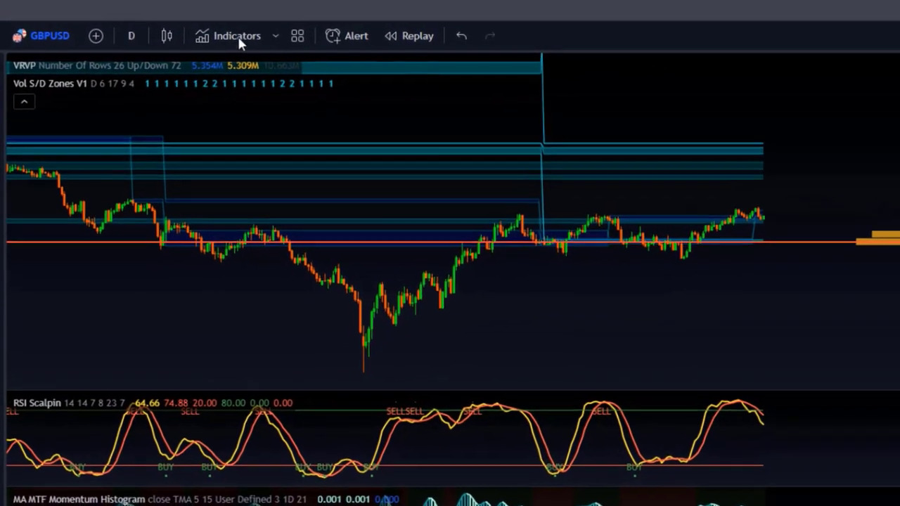
Step: Search 'swing high lo' and add the Swing high low support & resistance indicator
{"action": "left_click", "coordinate": [187, 28]}
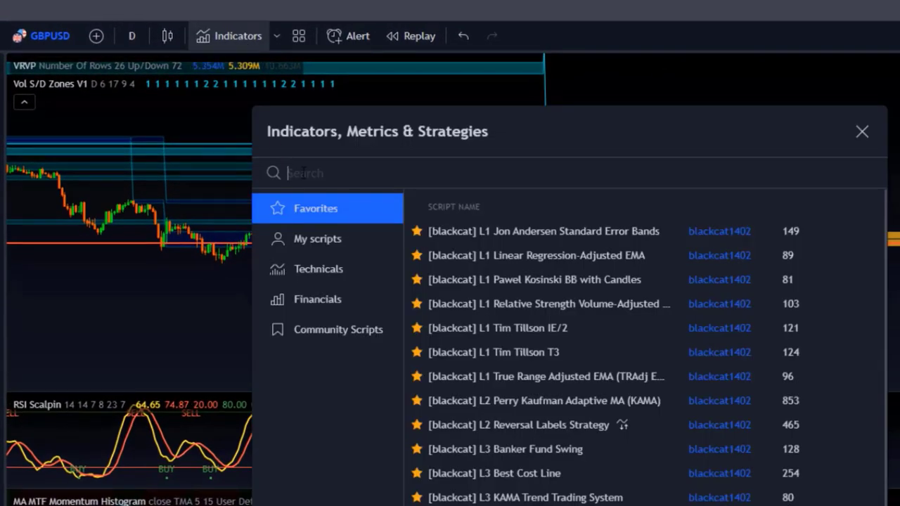
{"action": "type", "text": "swing"}
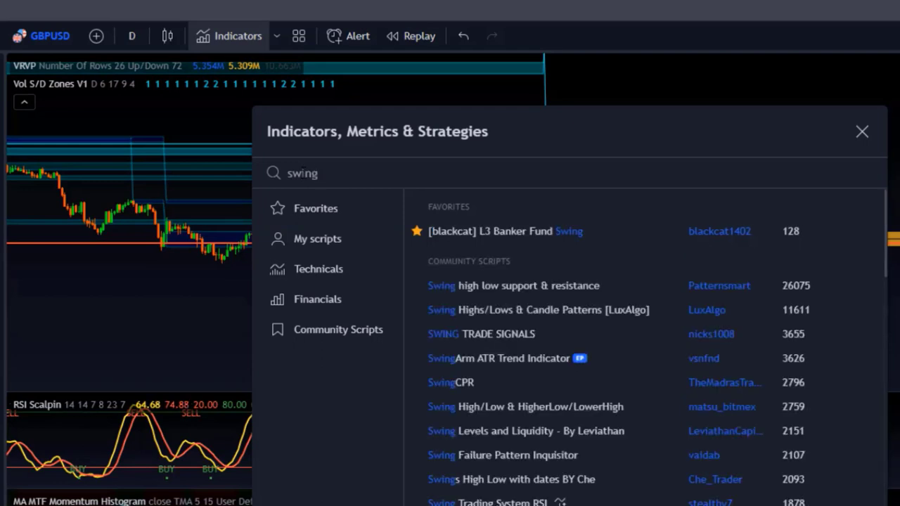
{"action": "type", "text": " high low"}
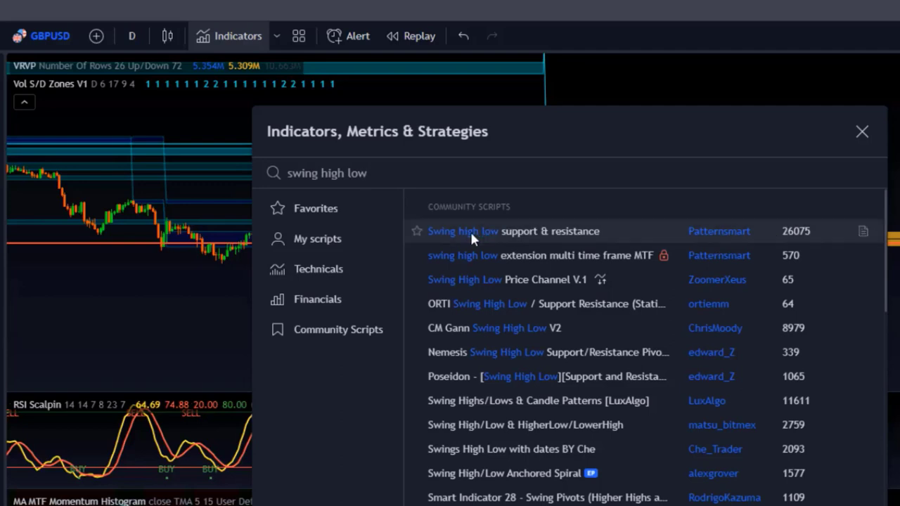
{"action": "left_click", "coordinate": [594, 233]}
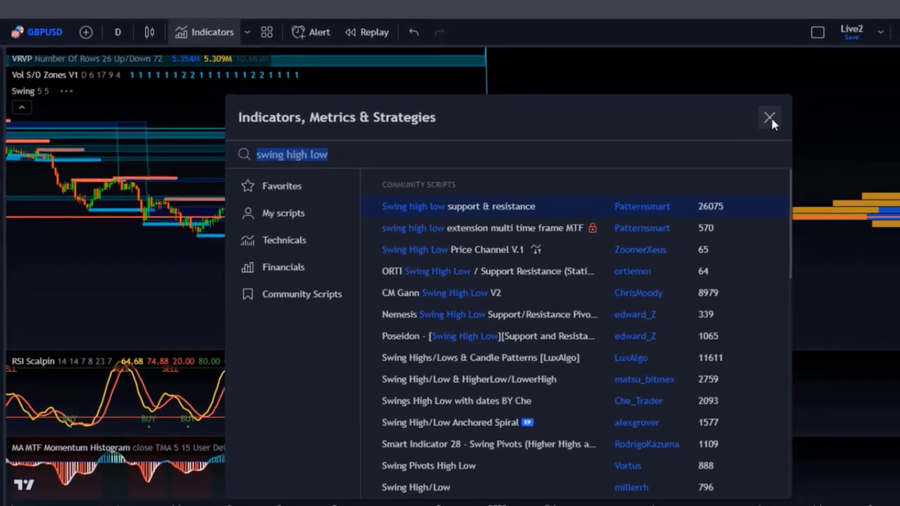
{"action": "left_click", "coordinate": [770, 118]}
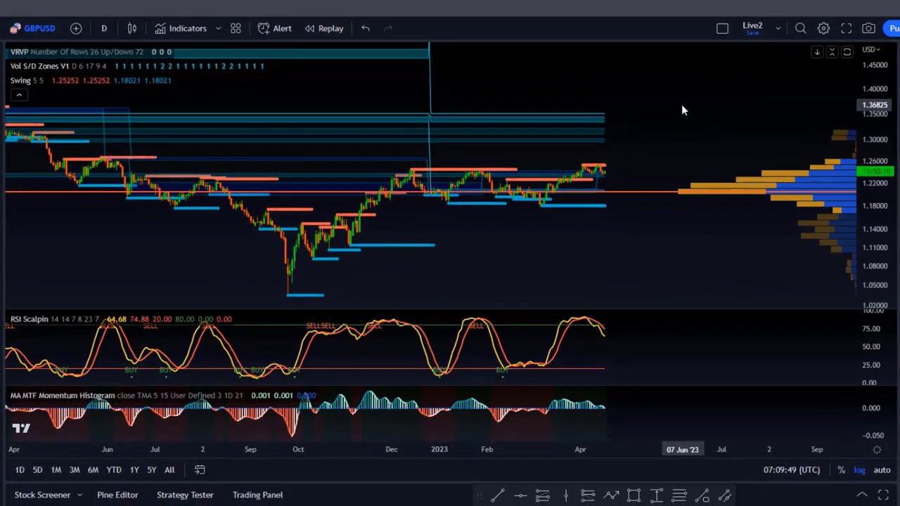
{"action": "scroll", "coordinate": [521, 233], "scroll_direction": "up", "scroll_amount": 2}
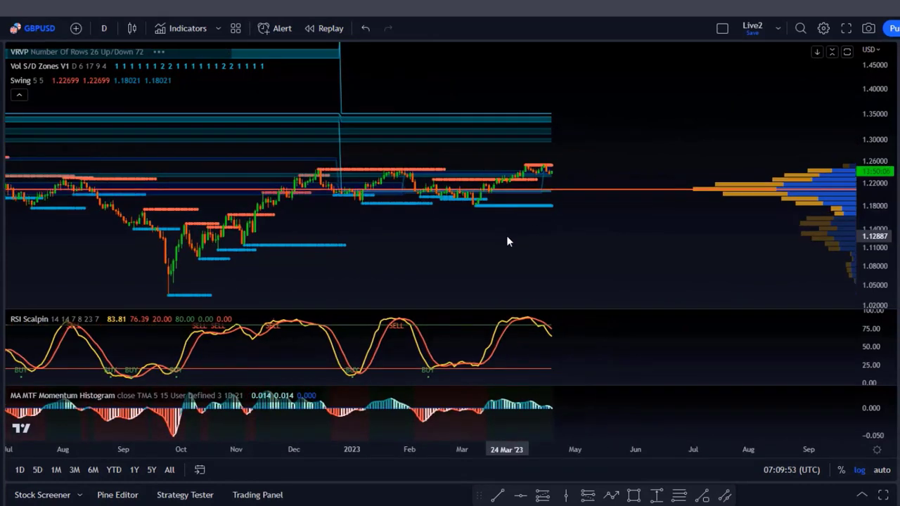
{"action": "scroll", "coordinate": [513, 277], "scroll_direction": "left", "scroll_amount": 5}
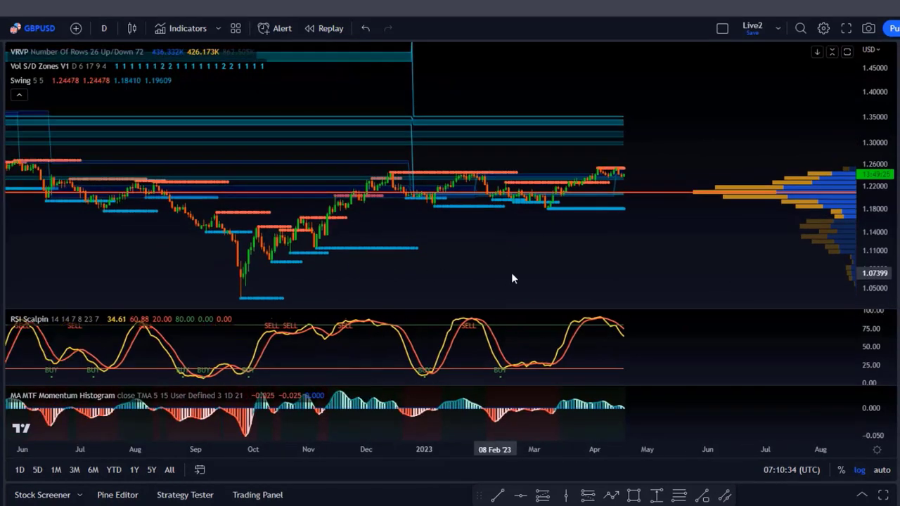